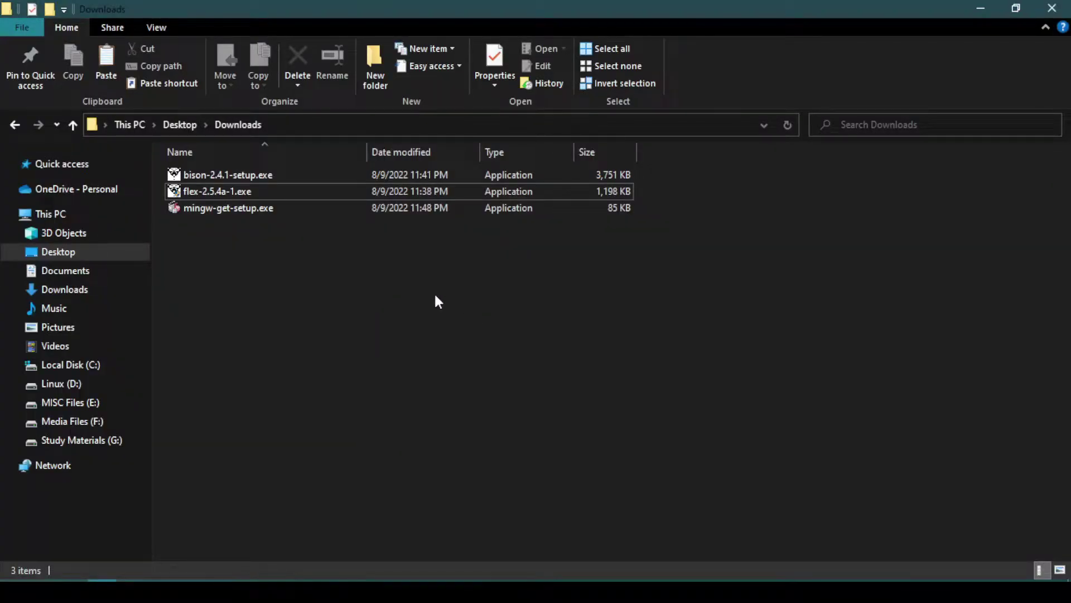
Install Bison 2.4.1 from its setup file, accepting the license agreement and keeping the default location, components and Start Menu folder.
{"action": "left_click", "coordinate": [294, 172]}
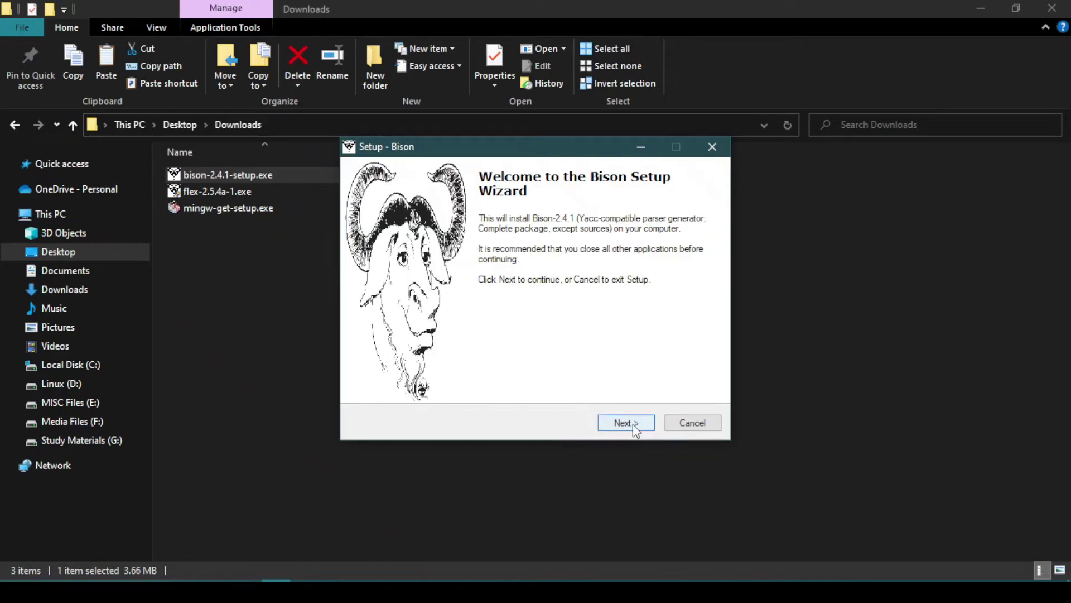
{"action": "left_click", "coordinate": [633, 423]}
{"action": "left_click", "coordinate": [446, 375]}
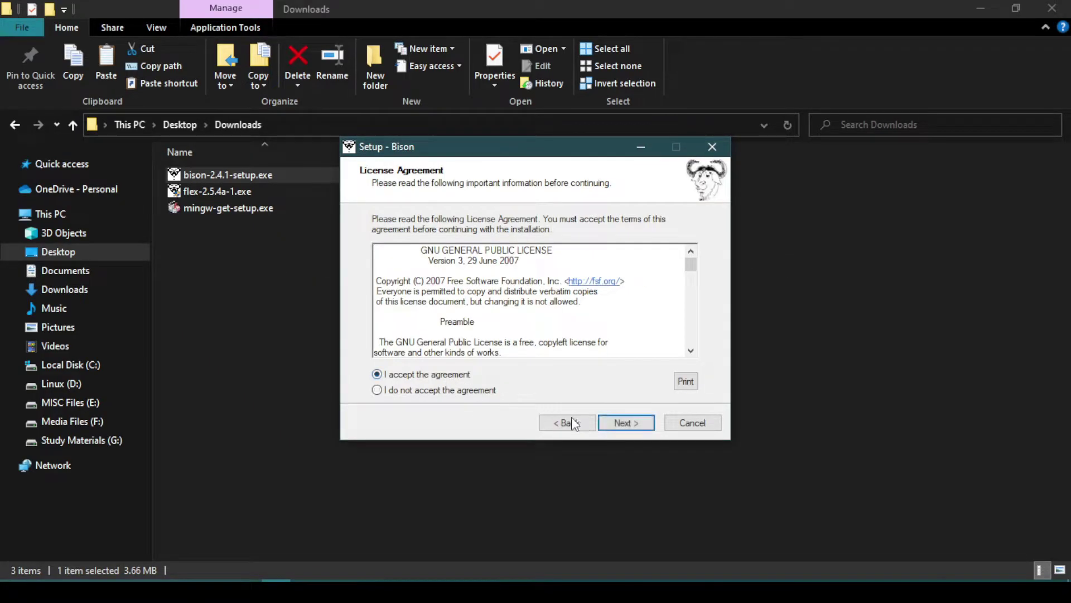
{"action": "left_click", "coordinate": [632, 425]}
{"action": "left_click", "coordinate": [633, 425]}
{"action": "left_click", "coordinate": [633, 425]}
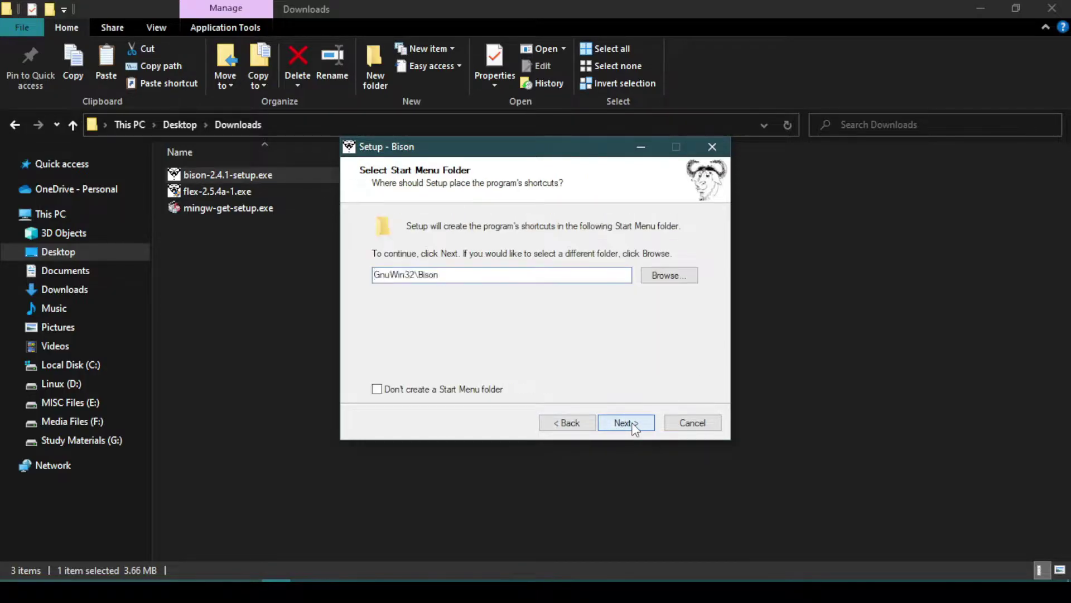
{"action": "left_click", "coordinate": [633, 425]}
{"action": "left_click", "coordinate": [633, 425]}
{"action": "left_click", "coordinate": [632, 425]}
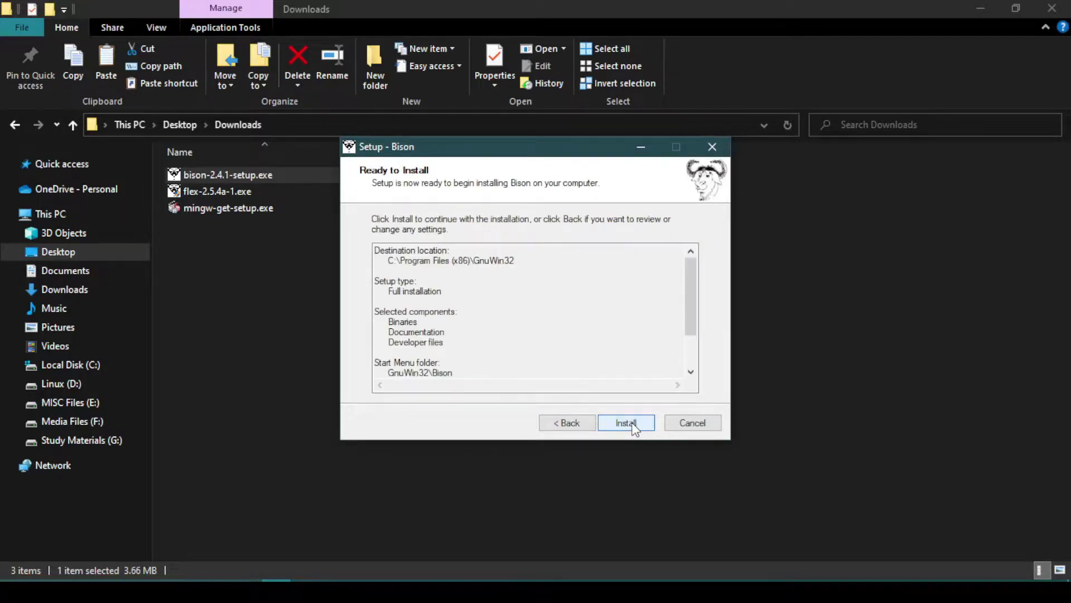
{"action": "left_click", "coordinate": [633, 425]}
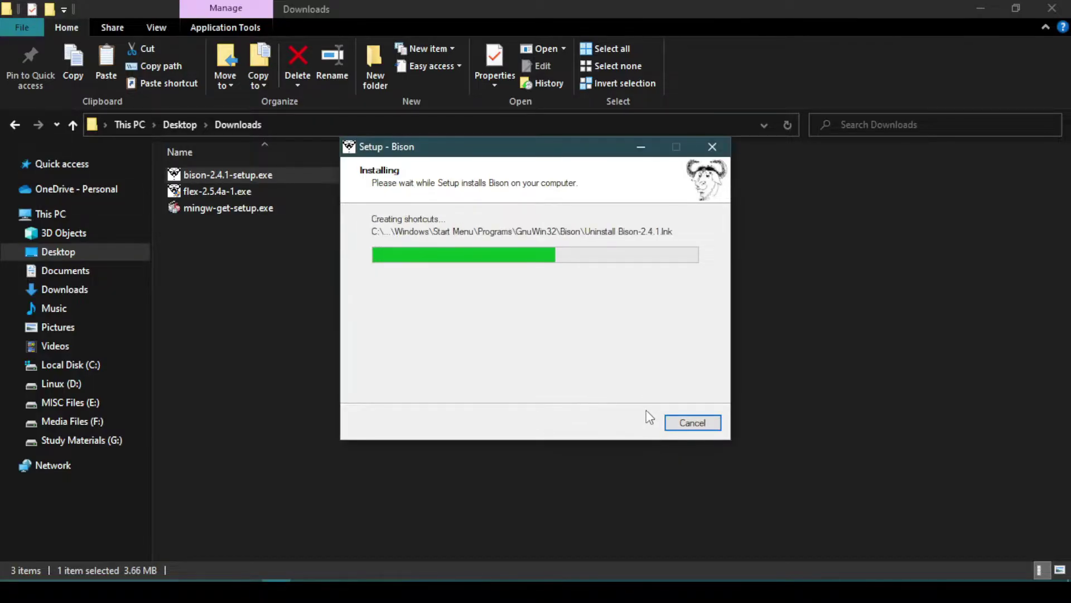
{"action": "left_click", "coordinate": [643, 428]}
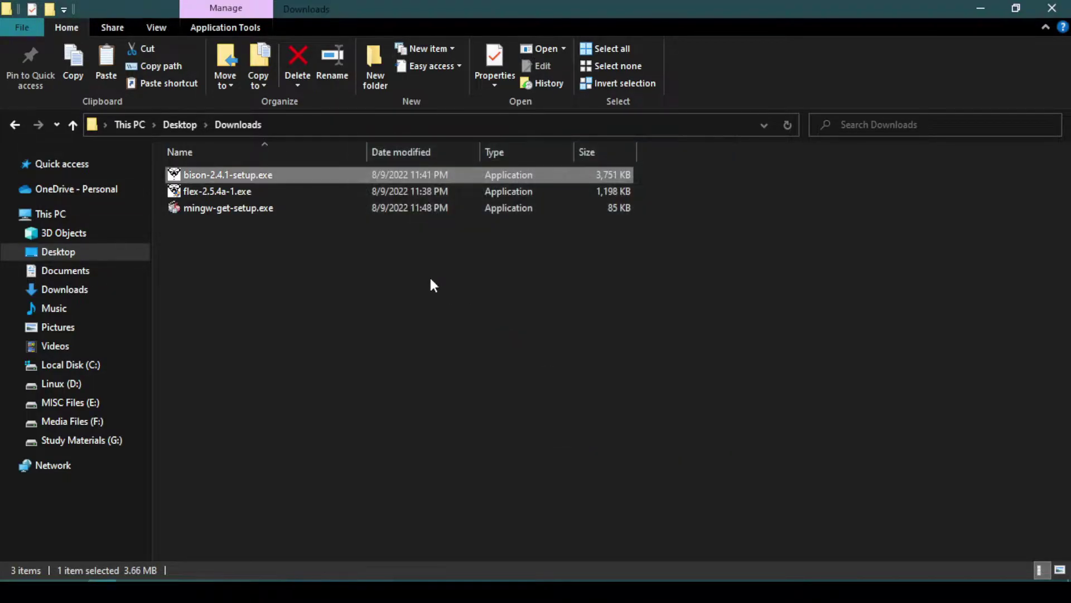
Install Flex 2.5.4a-1 from its setup file, accepting the license agreement and keeping the default options.
{"action": "left_click", "coordinate": [316, 195]}
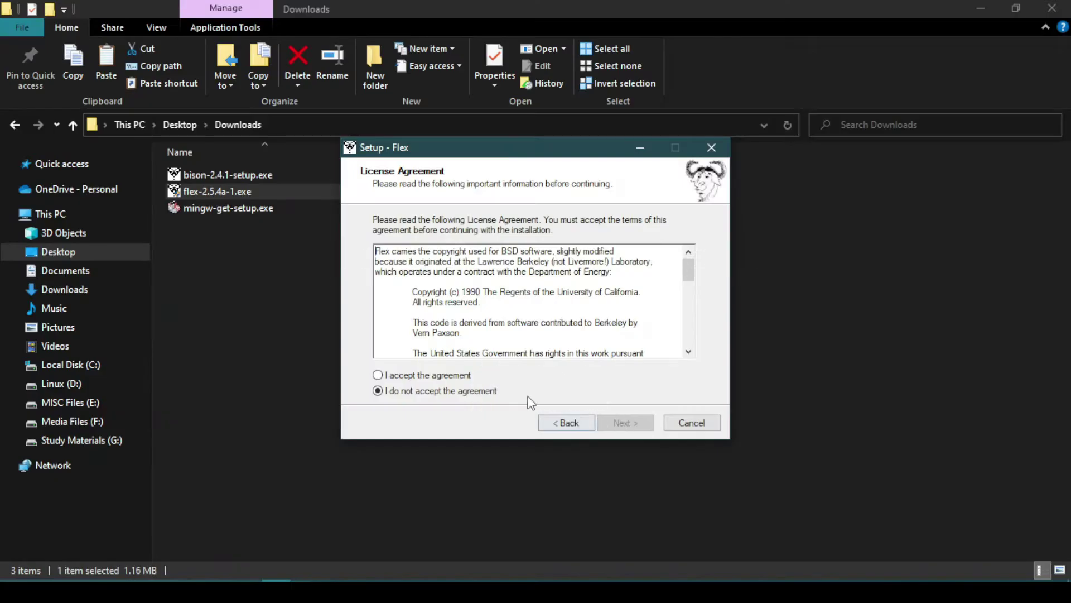
{"action": "left_click", "coordinate": [465, 375]}
{"action": "left_click", "coordinate": [622, 424]}
{"action": "left_click", "coordinate": [622, 424]}
{"action": "left_click", "coordinate": [622, 425]}
{"action": "left_click", "coordinate": [622, 425]}
{"action": "left_click", "coordinate": [621, 423]}
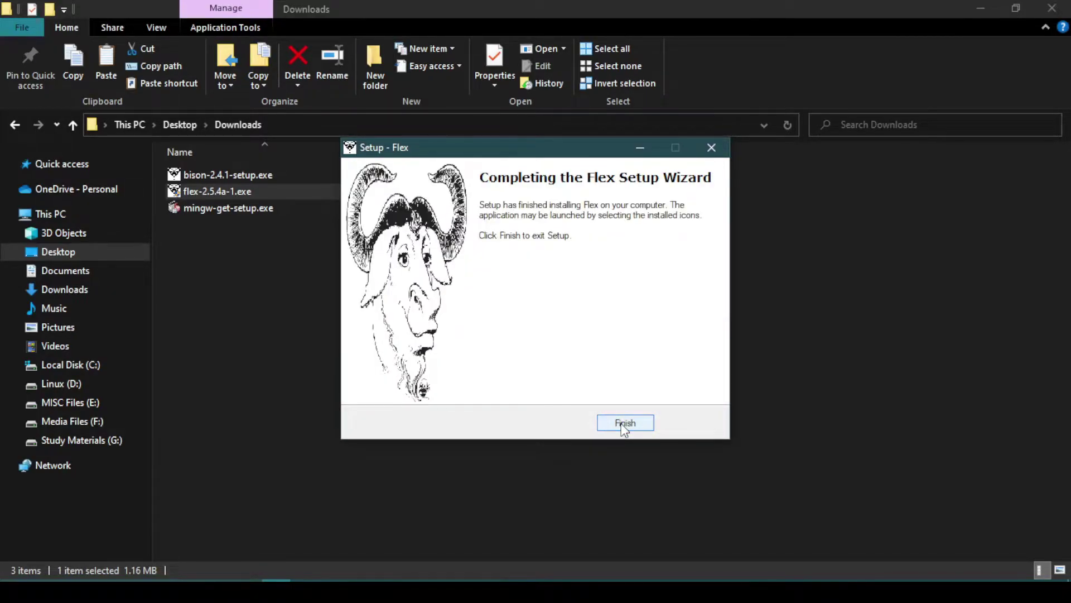
{"action": "left_click", "coordinate": [625, 423]}
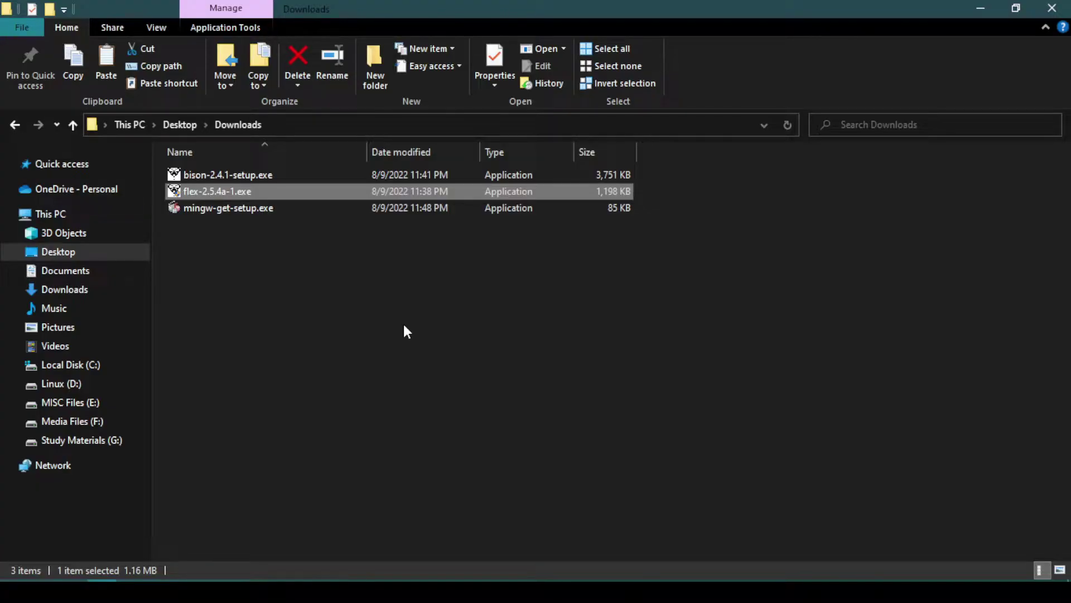
Go to C:\Program Files (x86)\GnuWin32\bin and copy the folder's address.
{"action": "left_click", "coordinate": [102, 365]}
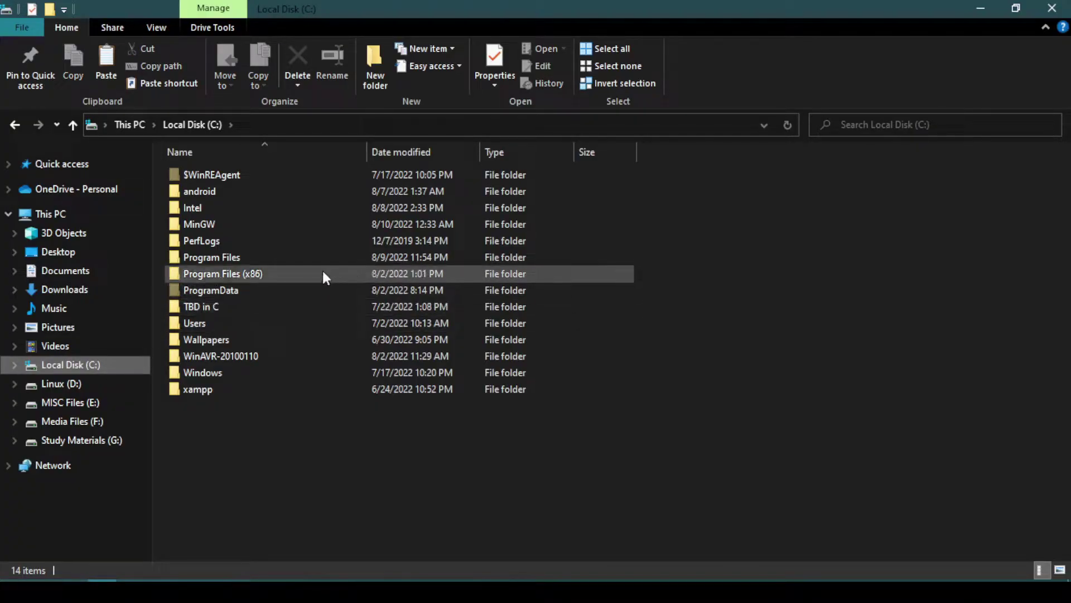
{"action": "double_click", "coordinate": [322, 271]}
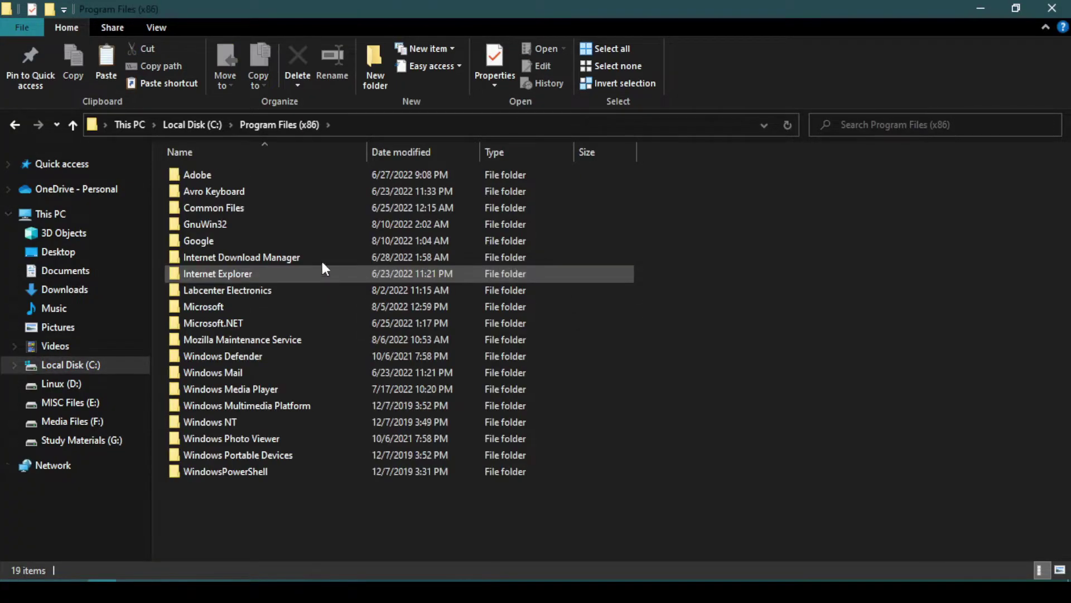
{"action": "double_click", "coordinate": [311, 229]}
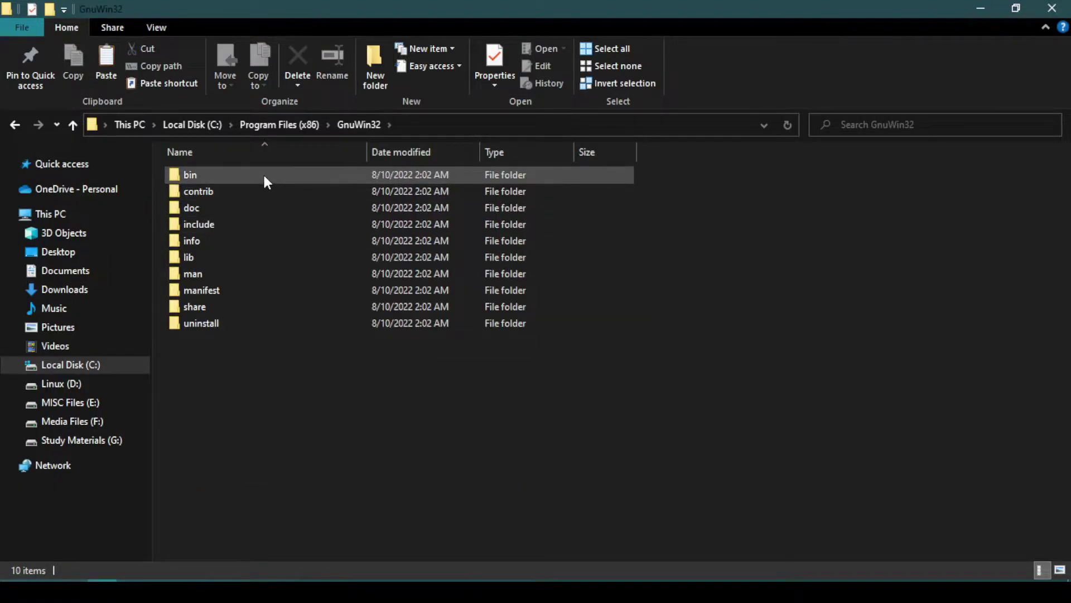
{"action": "double_click", "coordinate": [262, 175]}
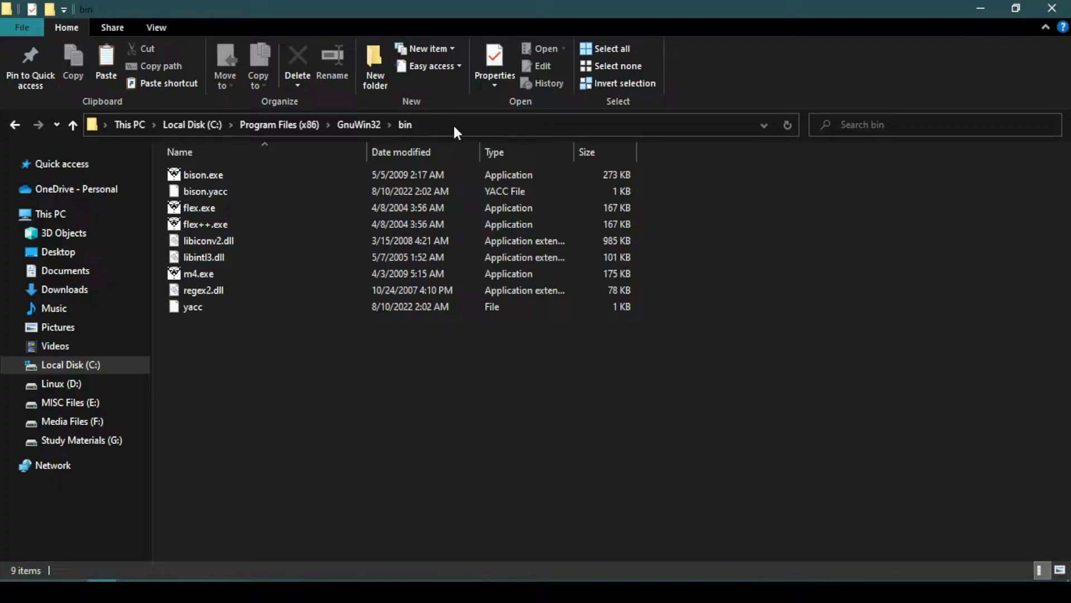
{"action": "right_click", "coordinate": [455, 129]}
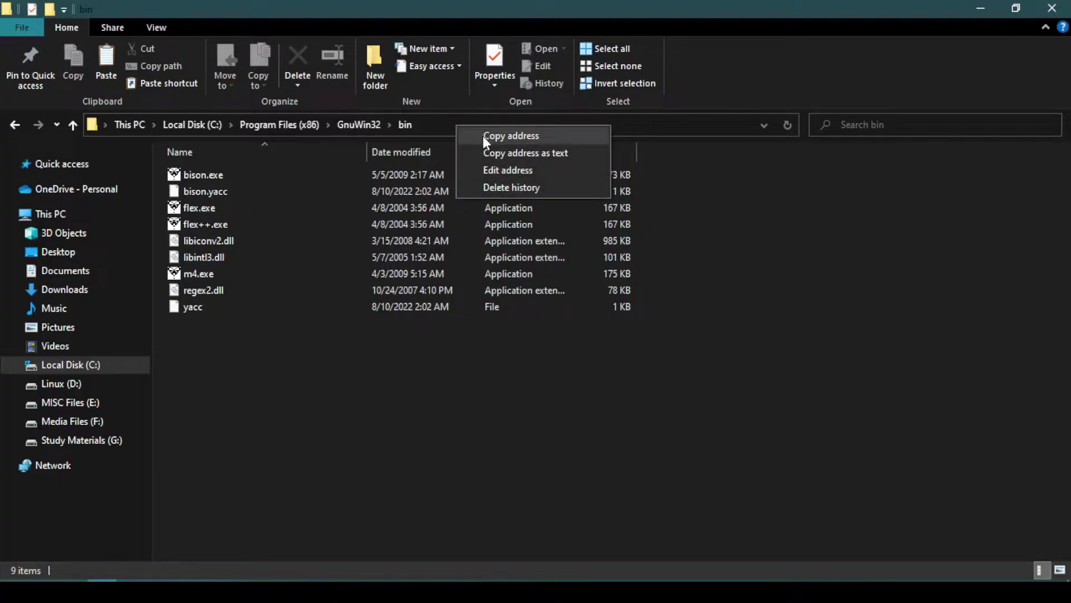
{"action": "left_click", "coordinate": [483, 135]}
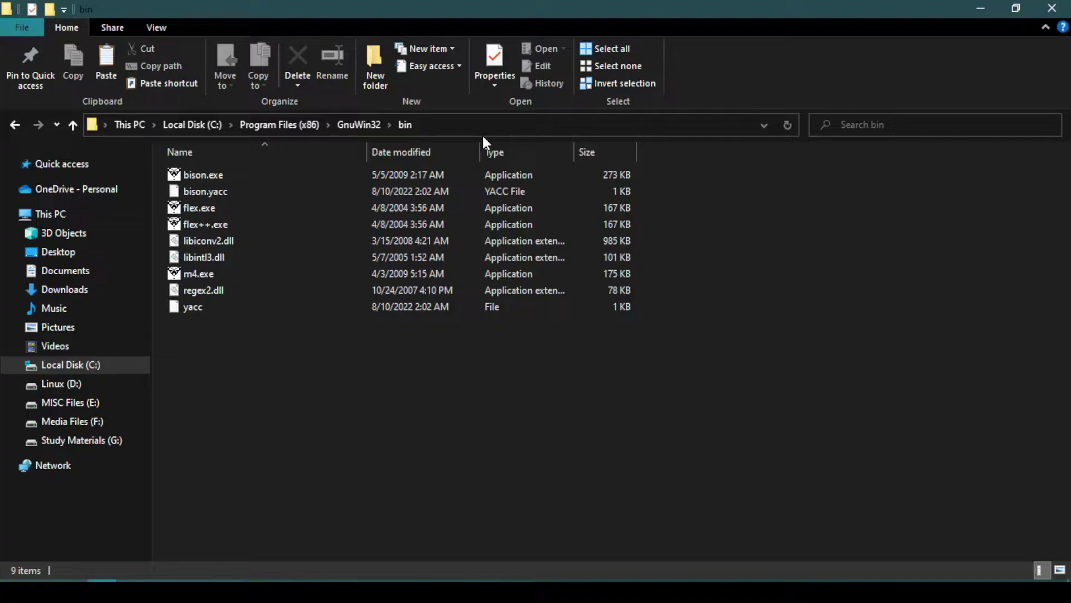
Search Windows for "envi" and open the Environment Variables dialog from the system properties.
{"action": "key", "text": "super"}
{"action": "type", "text": "envi"}
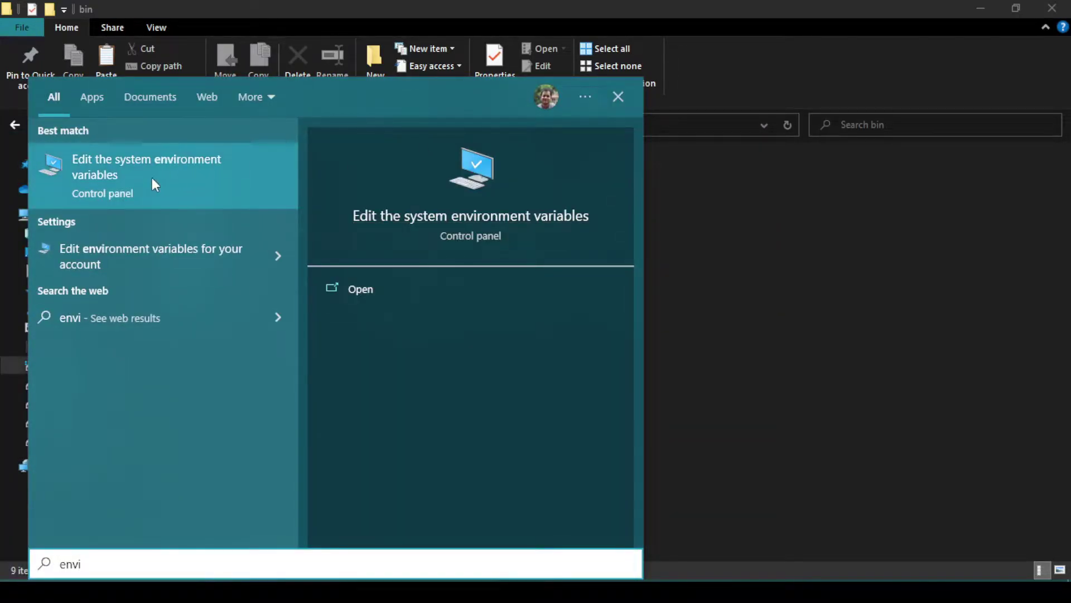
{"action": "left_click", "coordinate": [204, 176]}
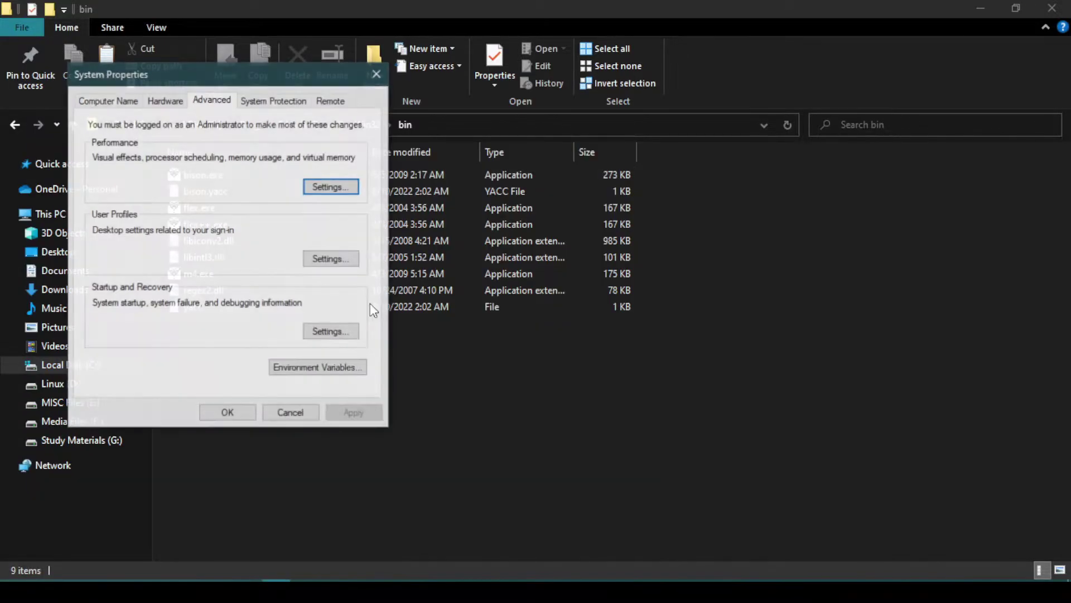
{"action": "left_click", "coordinate": [361, 368]}
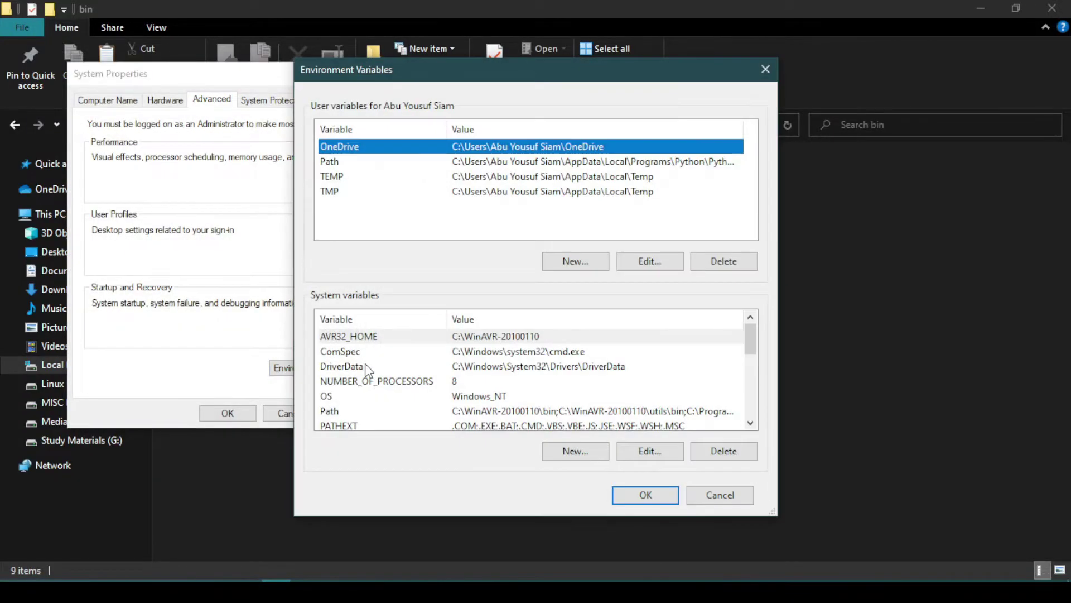
Add C:\Program Files (x86)\GnuWin32\bin as a new entry in the user Path variable and save the changes.
{"action": "left_click", "coordinate": [411, 162]}
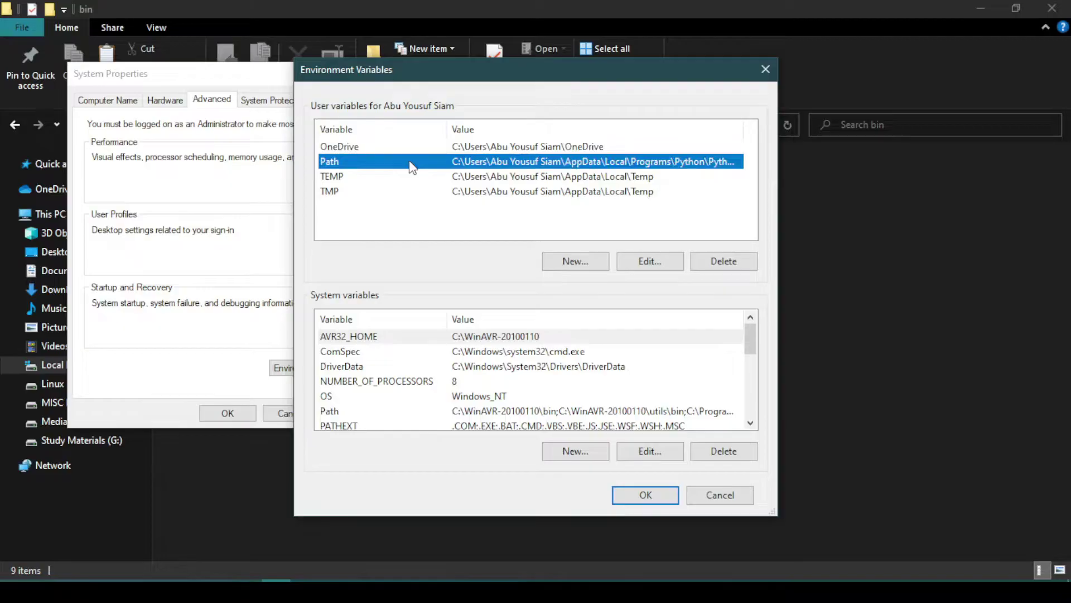
{"action": "left_click", "coordinate": [647, 268]}
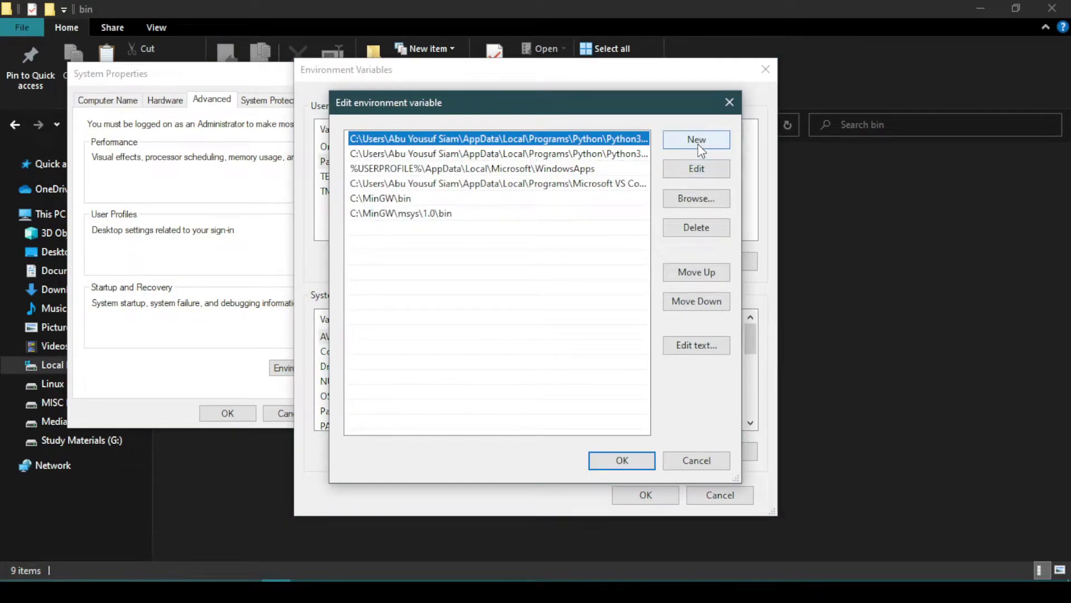
{"action": "left_click", "coordinate": [701, 150]}
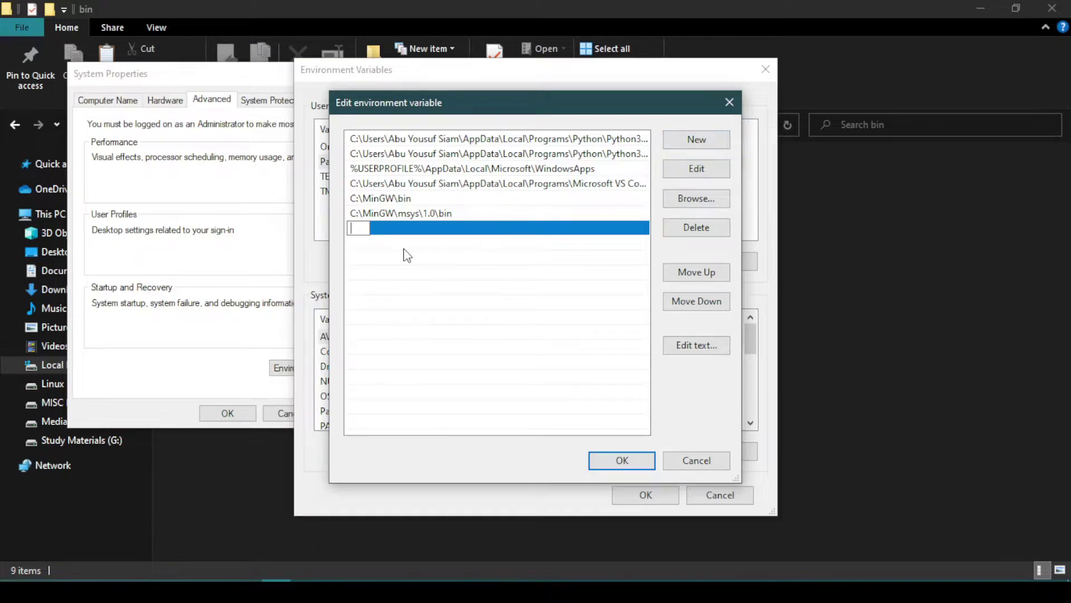
{"action": "right_click", "coordinate": [363, 230]}
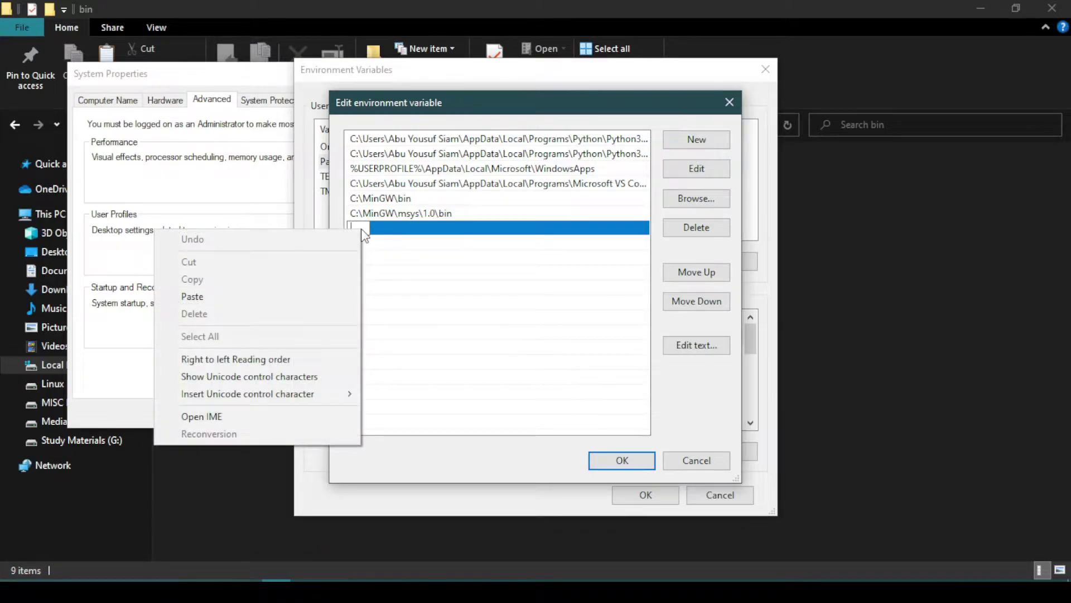
{"action": "left_click", "coordinate": [322, 295]}
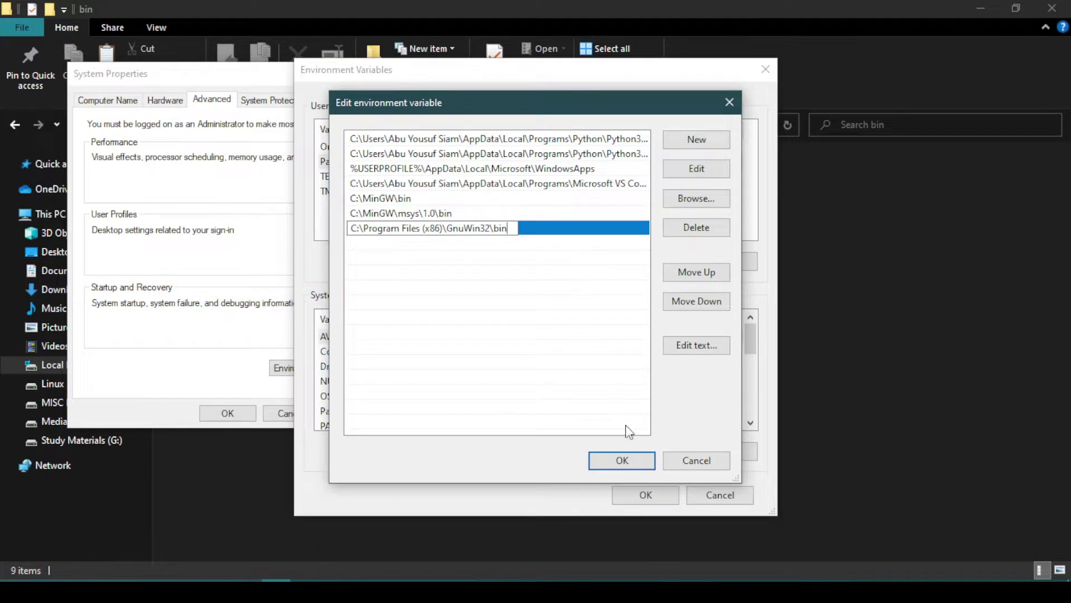
{"action": "left_click", "coordinate": [625, 460]}
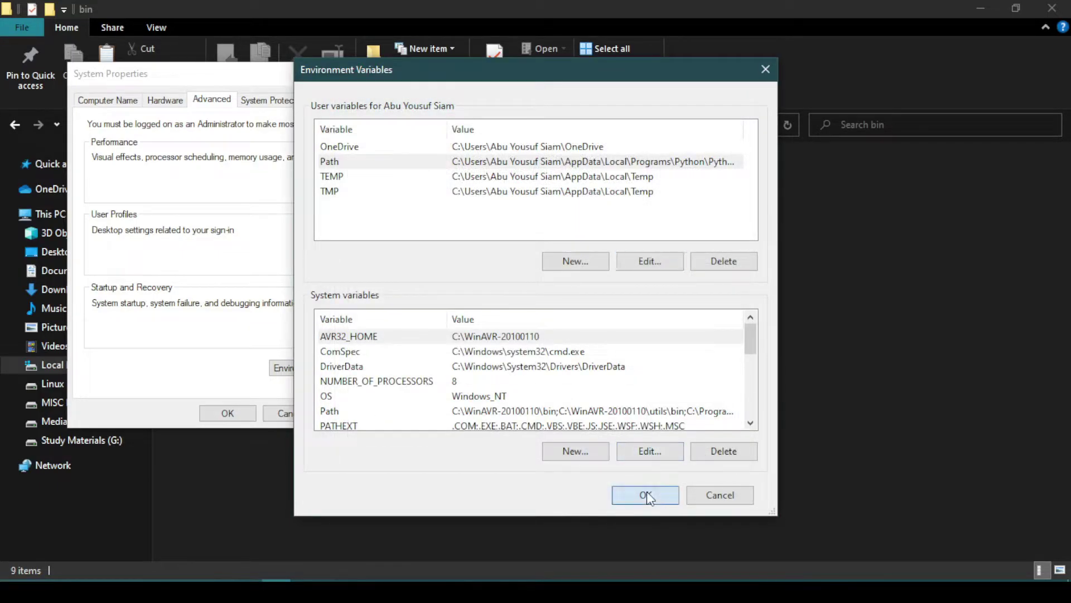
{"action": "left_click", "coordinate": [647, 491]}
{"action": "left_click", "coordinate": [238, 413]}
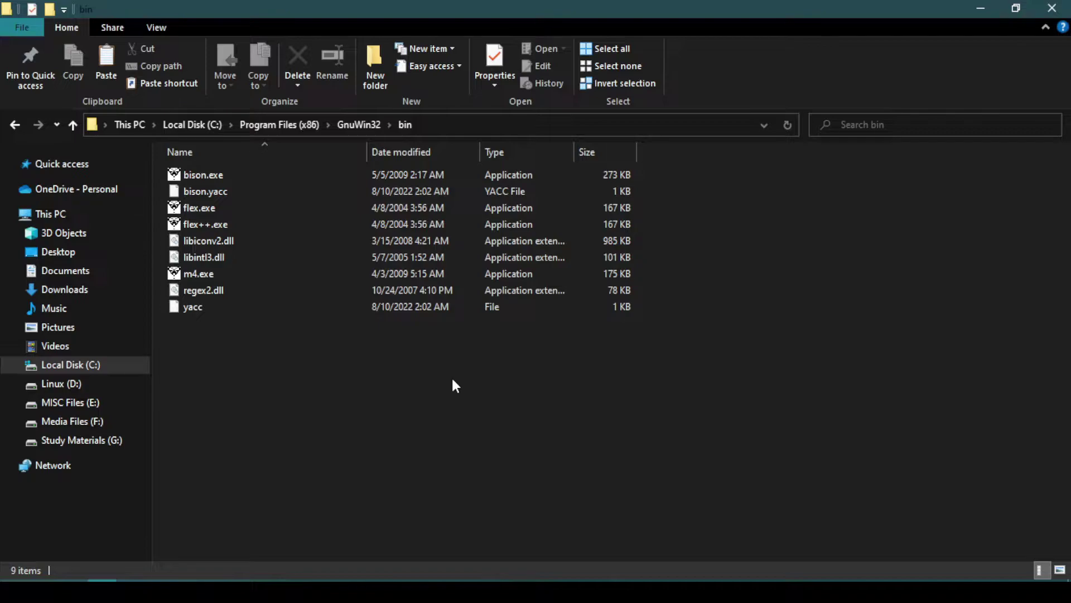
Switch to the Flex and Bison document in Google Docs and review its notes on MinGW and an existing Codeblocks installation.
{"action": "left_click", "coordinate": [258, 579]}
{"action": "scroll", "coordinate": [550, 390], "scroll_direction": "down", "scroll_amount": 4}
{"action": "scroll", "coordinate": [550, 389], "scroll_direction": "down", "scroll_amount": 7}
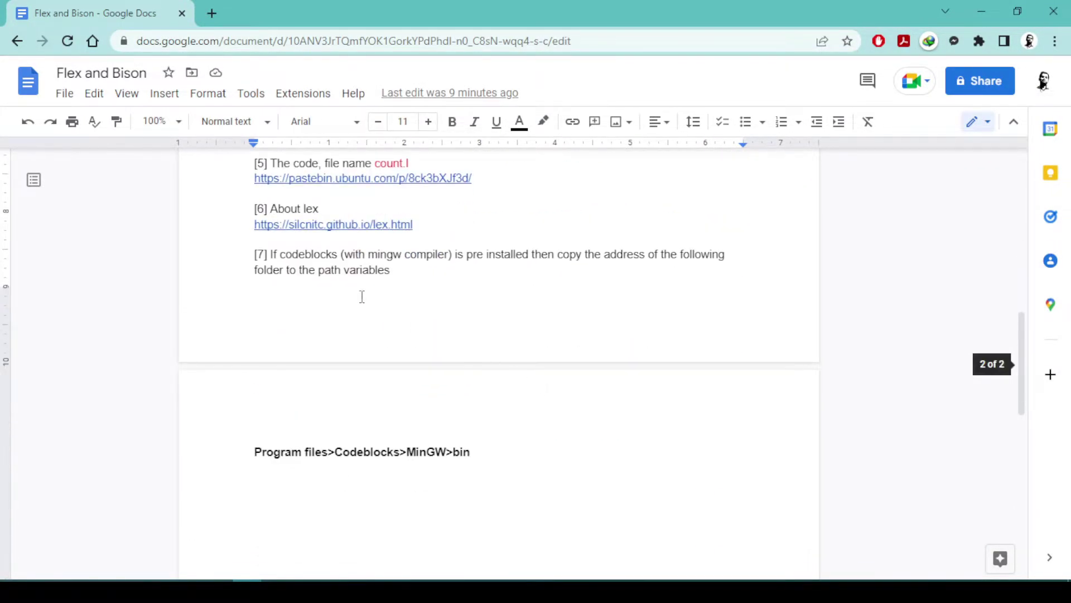
{"action": "scroll", "coordinate": [456, 395], "scroll_direction": "down", "scroll_amount": 1}
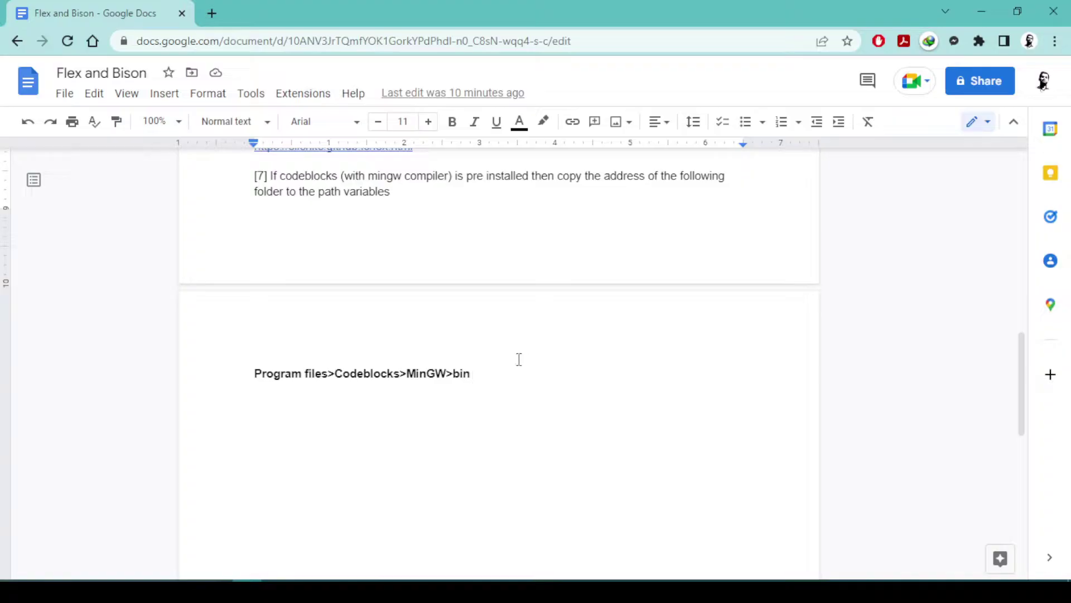
{"action": "key", "text": "ctrl+z"}
{"action": "scroll", "coordinate": [489, 304], "scroll_direction": "up", "scroll_amount": 3}
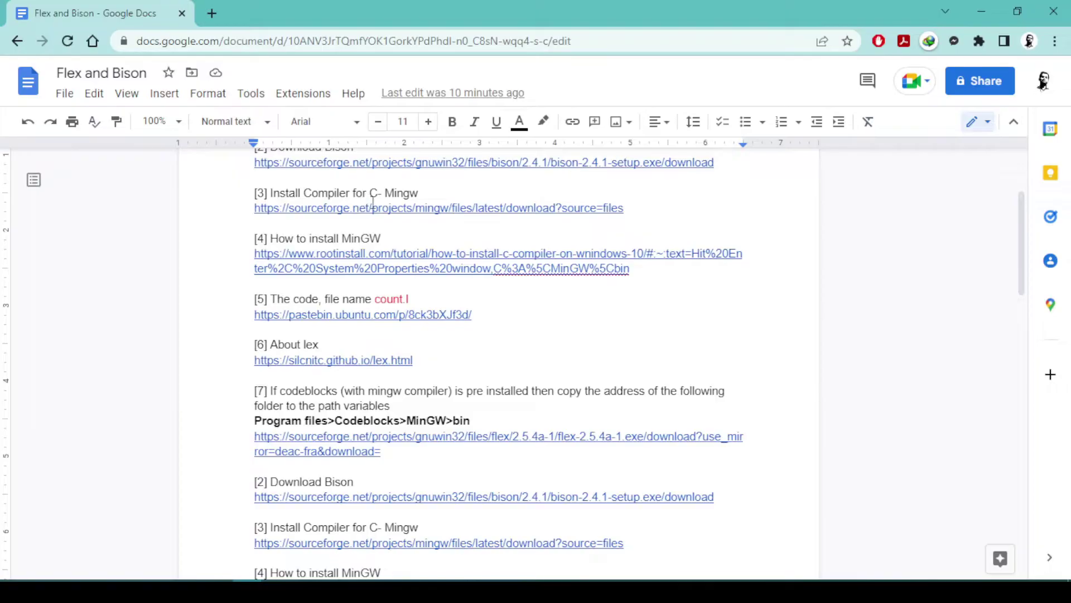
{"action": "scroll", "coordinate": [368, 200], "scroll_direction": "up", "scroll_amount": 2}
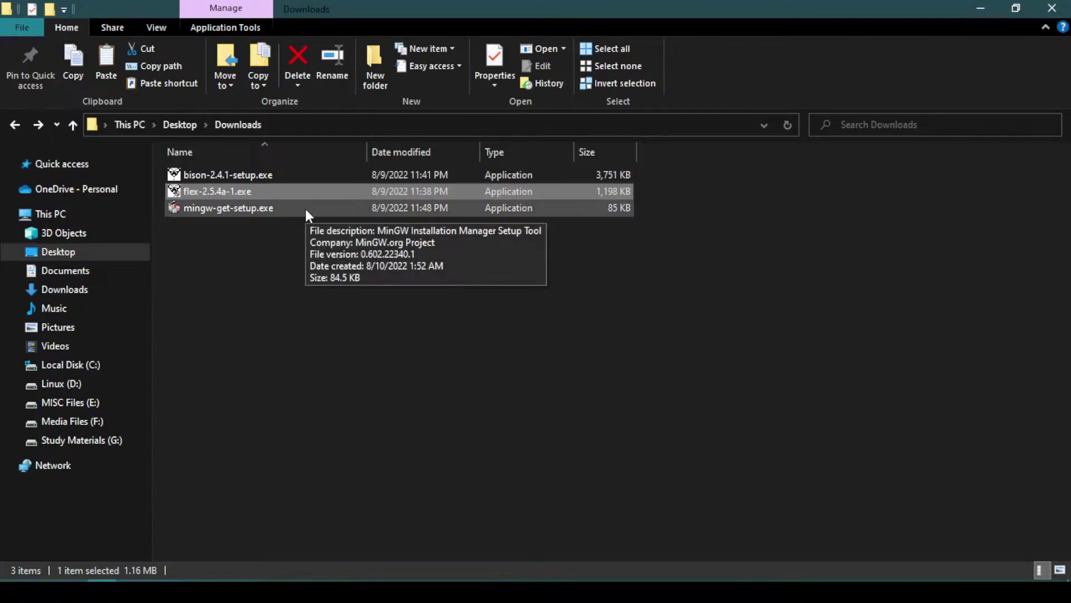
Run mingw-get-setup.exe, reinstall mingw-get in C:\MinGW with the default preferences, and continue to the MinGW Installation Manager.
{"action": "left_click", "coordinate": [305, 208]}
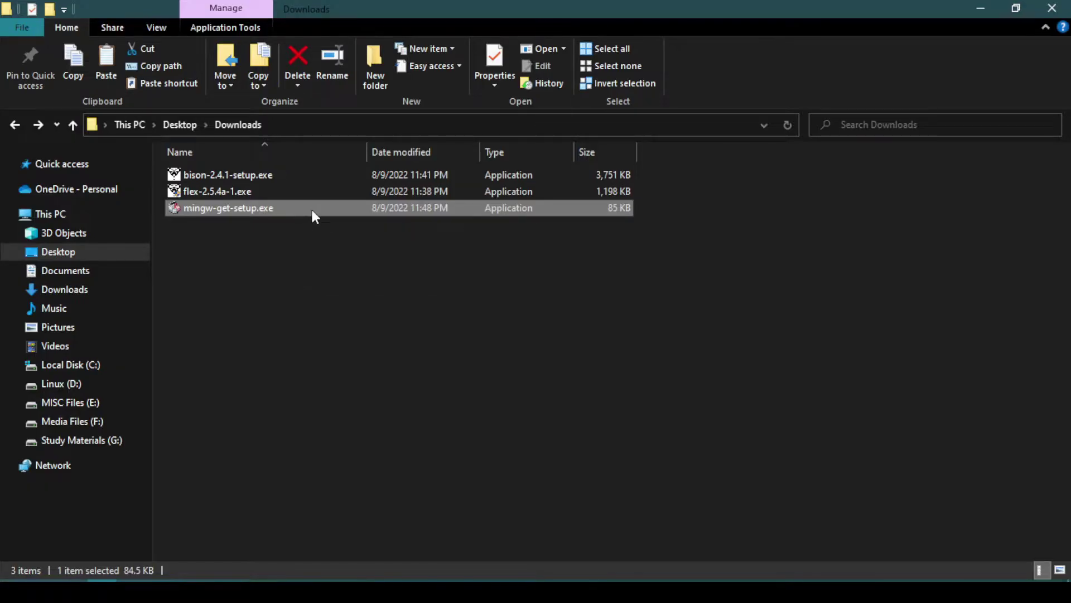
{"action": "double_click", "coordinate": [312, 210]}
{"action": "left_click", "coordinate": [609, 461]}
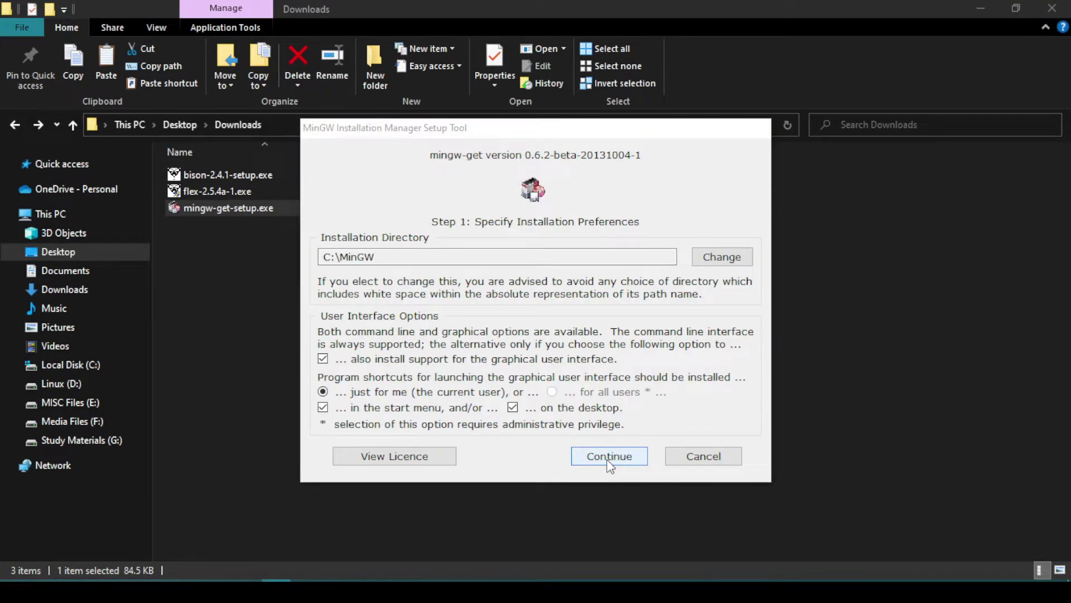
{"action": "left_click", "coordinate": [609, 465]}
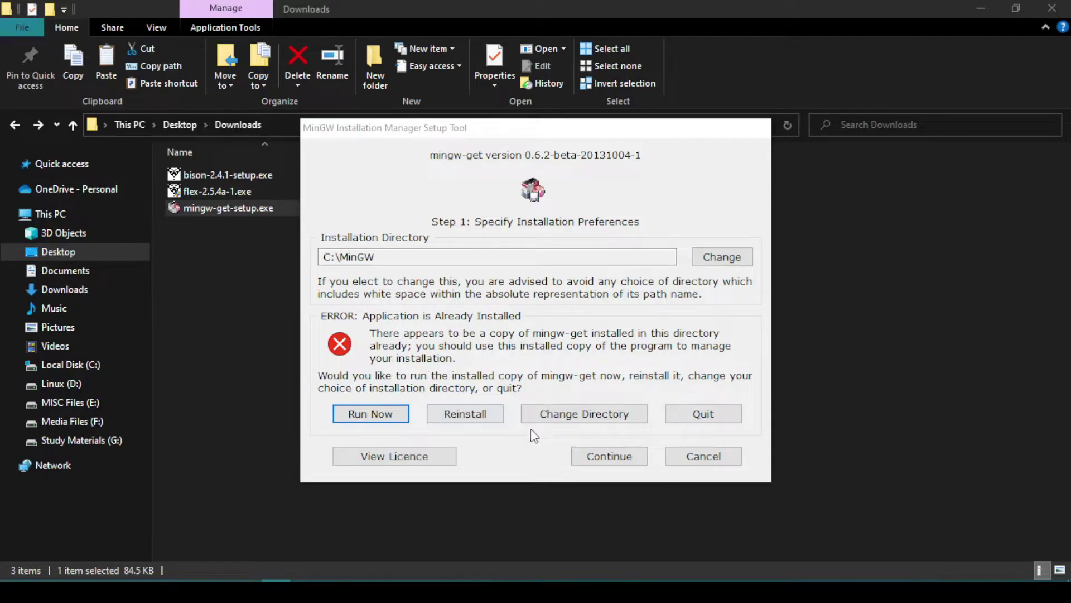
{"action": "left_click", "coordinate": [474, 415]}
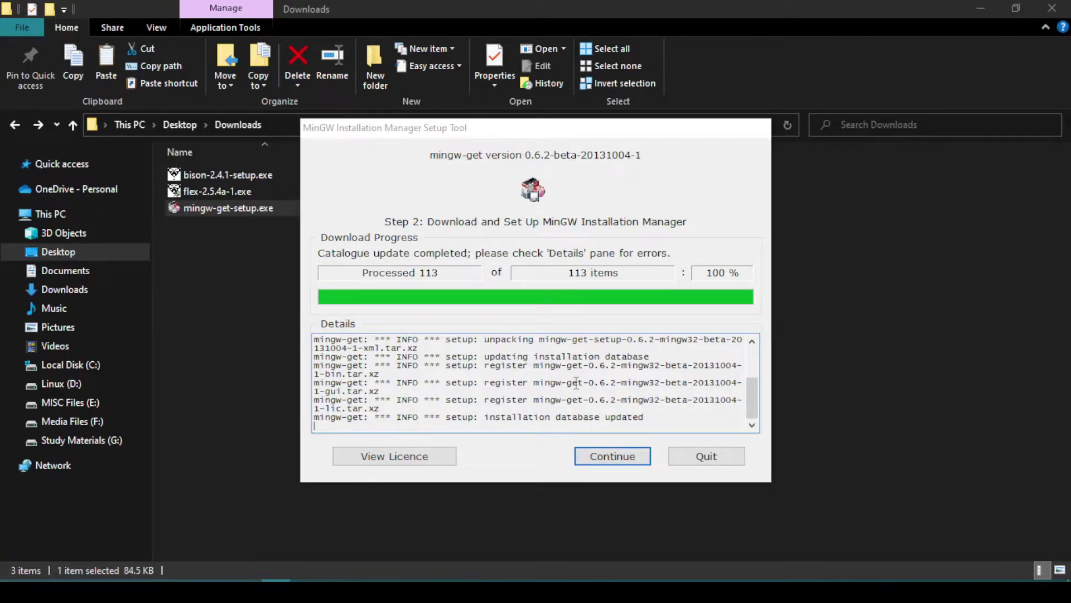
{"action": "left_click", "coordinate": [612, 456]}
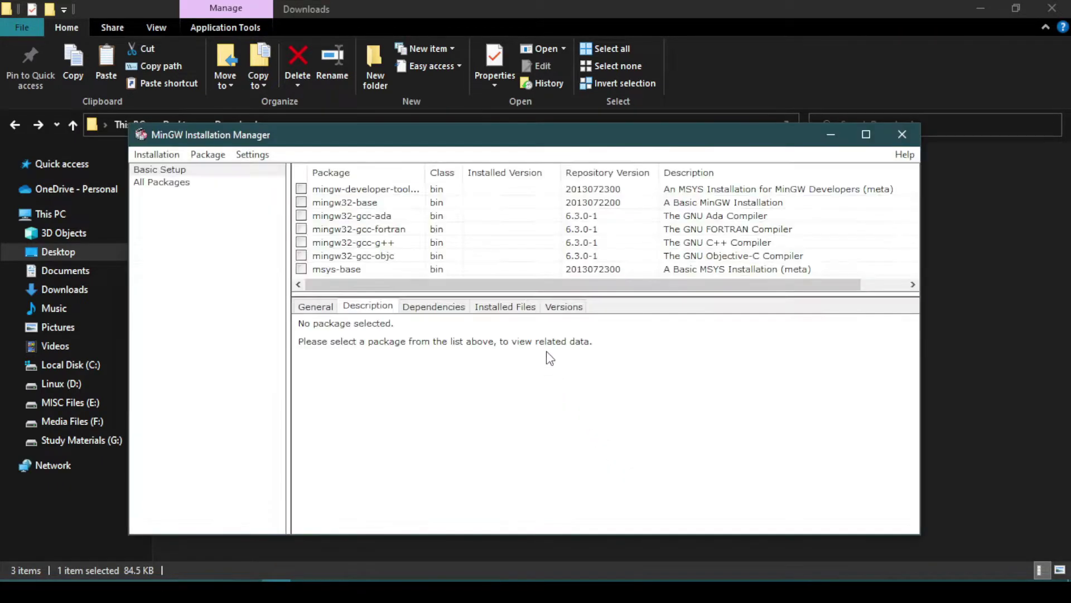
Mark the mingw-developer-toolkit, mingw32-base and mingw32-gcc-g++ packages in Basic Setup for installation.
{"action": "left_click", "coordinate": [474, 242]}
{"action": "left_click", "coordinate": [174, 175]}
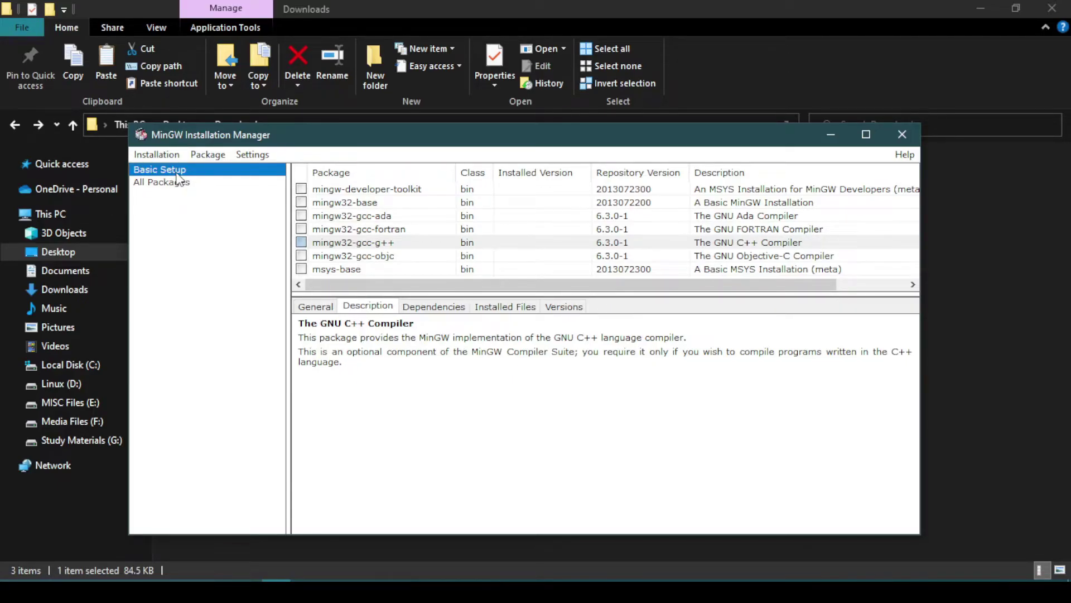
{"action": "left_click", "coordinate": [302, 190]}
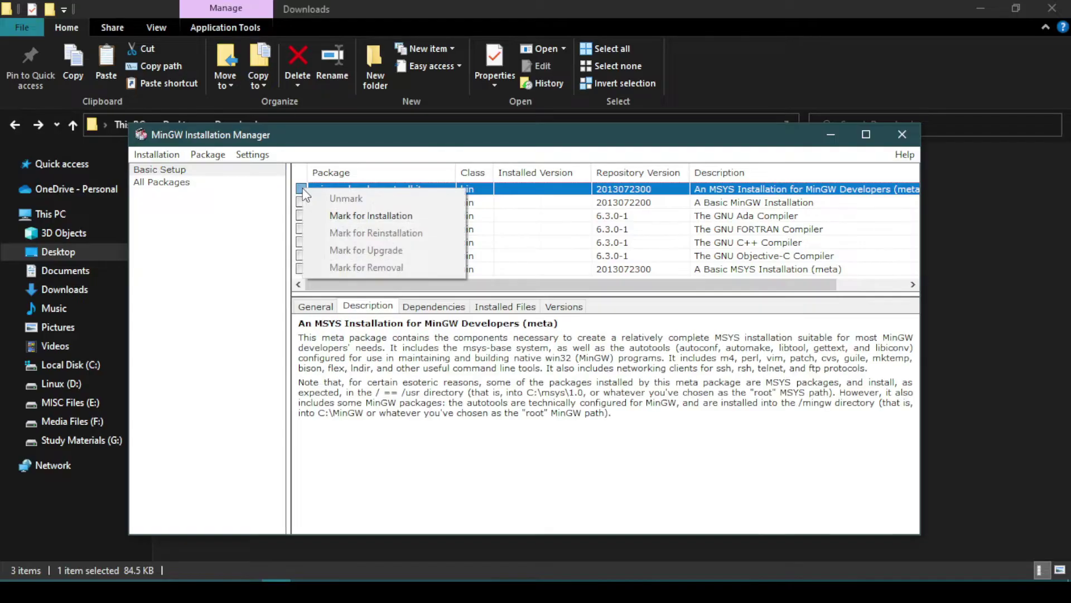
{"action": "left_click", "coordinate": [339, 215]}
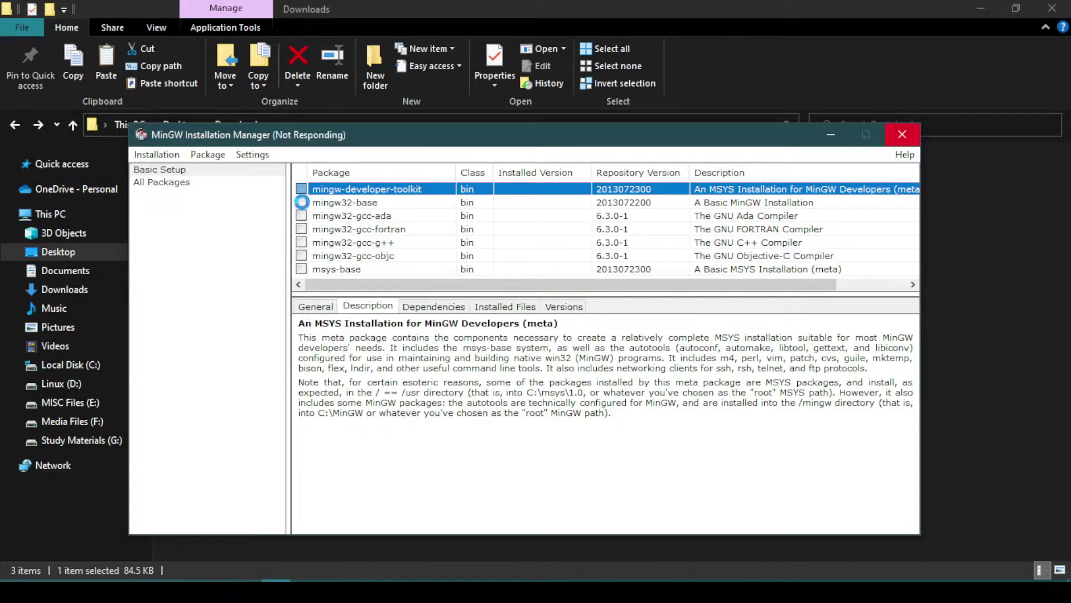
{"action": "left_click", "coordinate": [303, 204]}
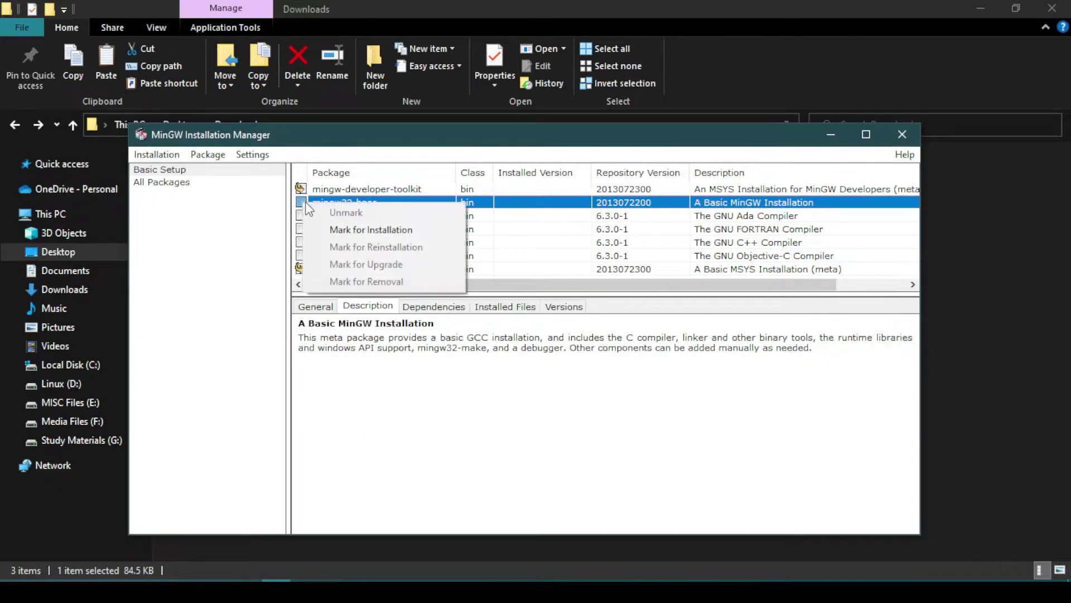
{"action": "left_click", "coordinate": [331, 226]}
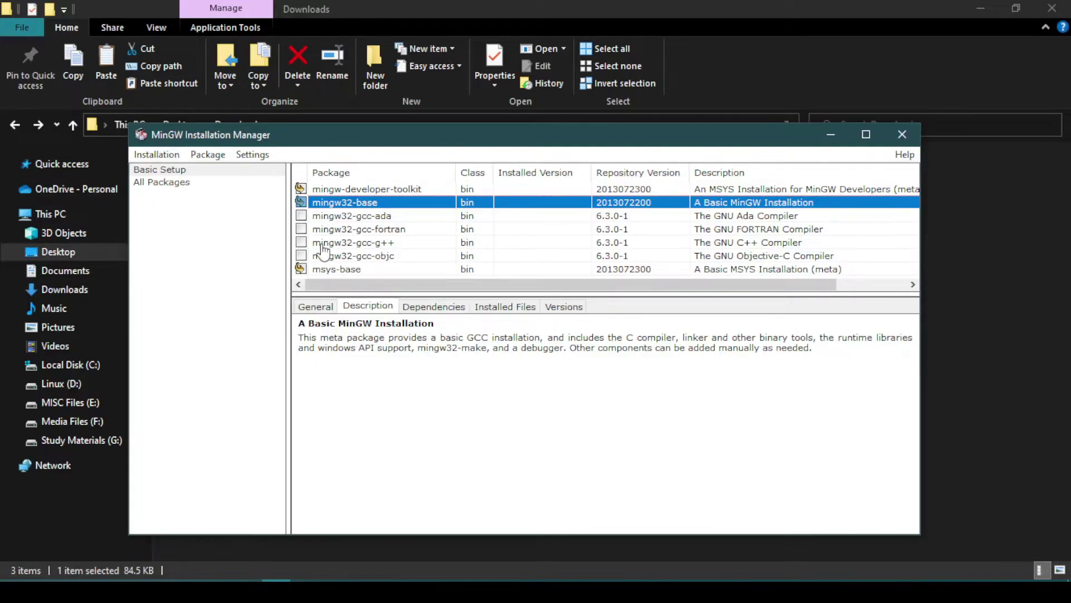
{"action": "left_click", "coordinate": [302, 243]}
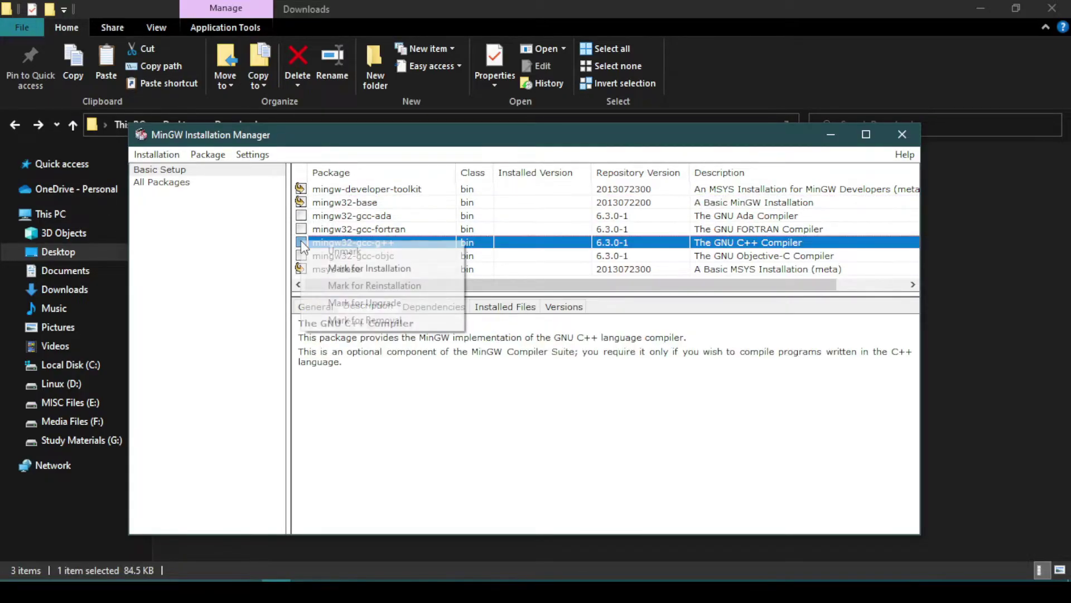
{"action": "left_click", "coordinate": [340, 266]}
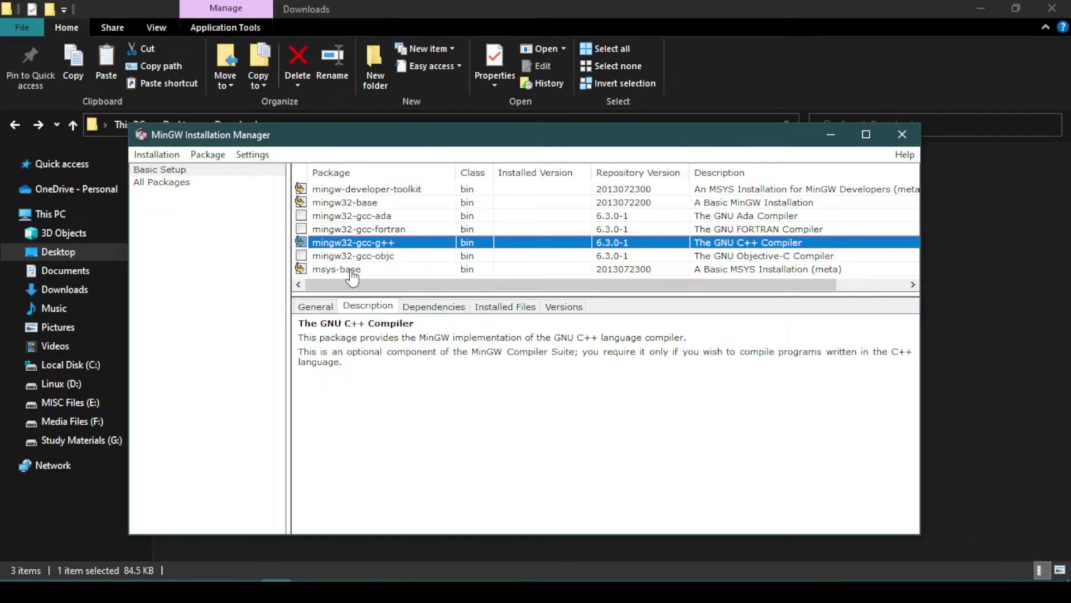
Find the mingw32-libpdcurses dev package among all packages and check whether it can be marked for installation.
{"action": "left_click", "coordinate": [176, 183]}
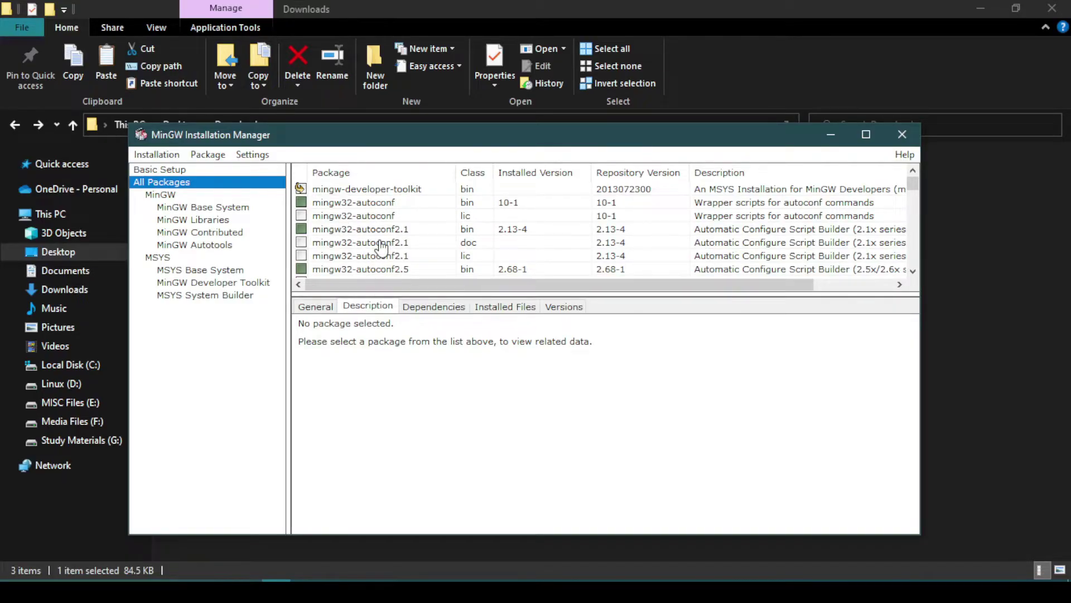
{"action": "scroll", "coordinate": [381, 247], "scroll_direction": "down", "scroll_amount": 5}
{"action": "left_click_drag", "start_coordinate": [413, 292], "coordinate": [412, 385]}
{"action": "scroll", "coordinate": [406, 287], "scroll_direction": "down", "scroll_amount": 10}
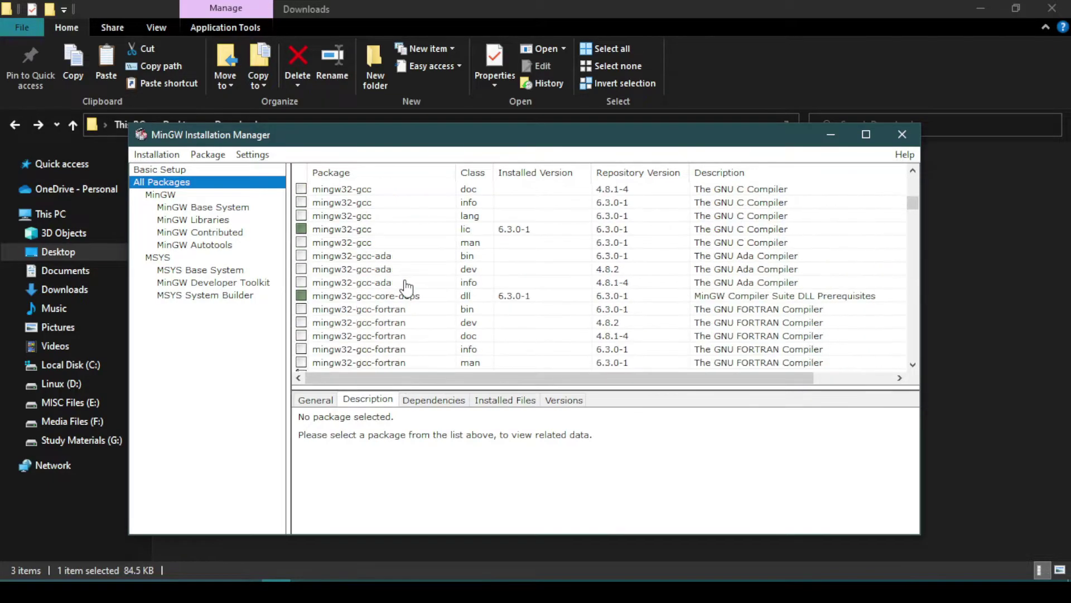
{"action": "scroll", "coordinate": [385, 290], "scroll_direction": "down", "scroll_amount": 6}
{"action": "scroll", "coordinate": [380, 279], "scroll_direction": "up", "scroll_amount": 4}
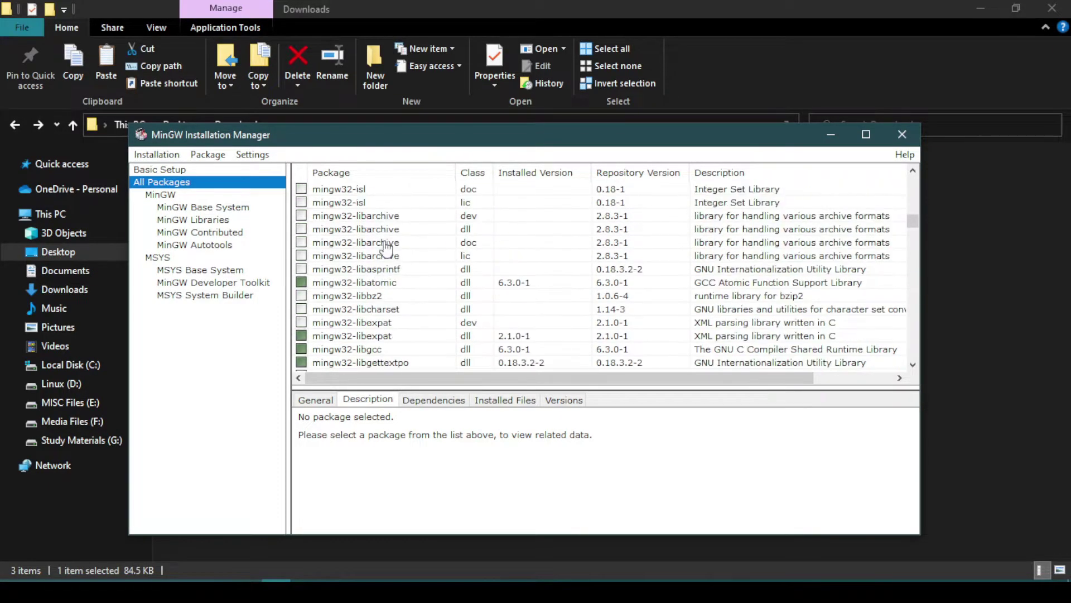
{"action": "scroll", "coordinate": [391, 304], "scroll_direction": "down", "scroll_amount": 8}
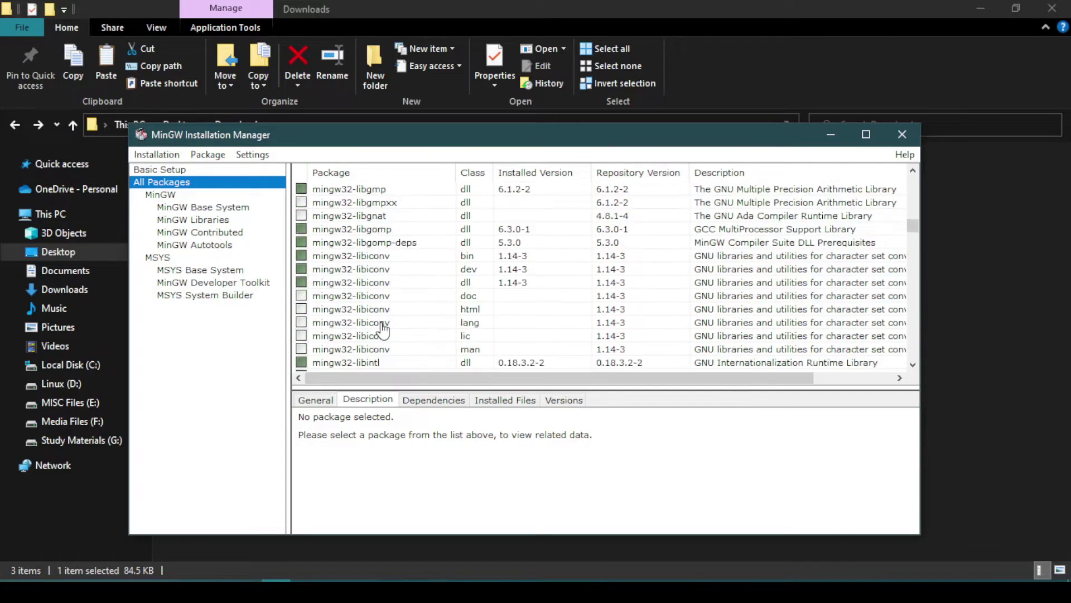
{"action": "scroll", "coordinate": [383, 329], "scroll_direction": "down", "scroll_amount": 3}
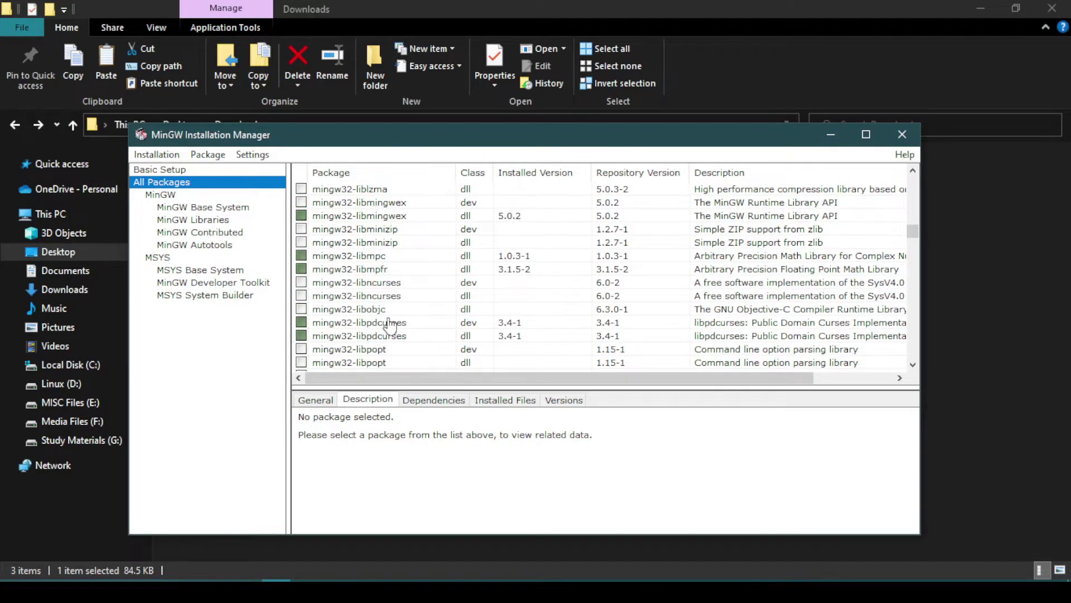
{"action": "left_click", "coordinate": [306, 328]}
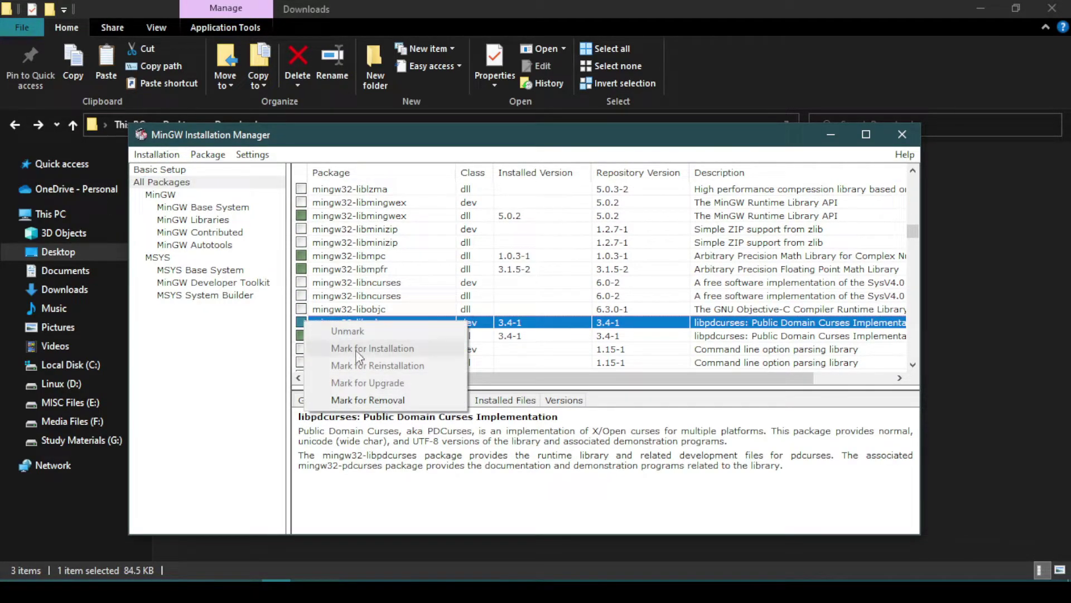
{"action": "left_click", "coordinate": [504, 325]}
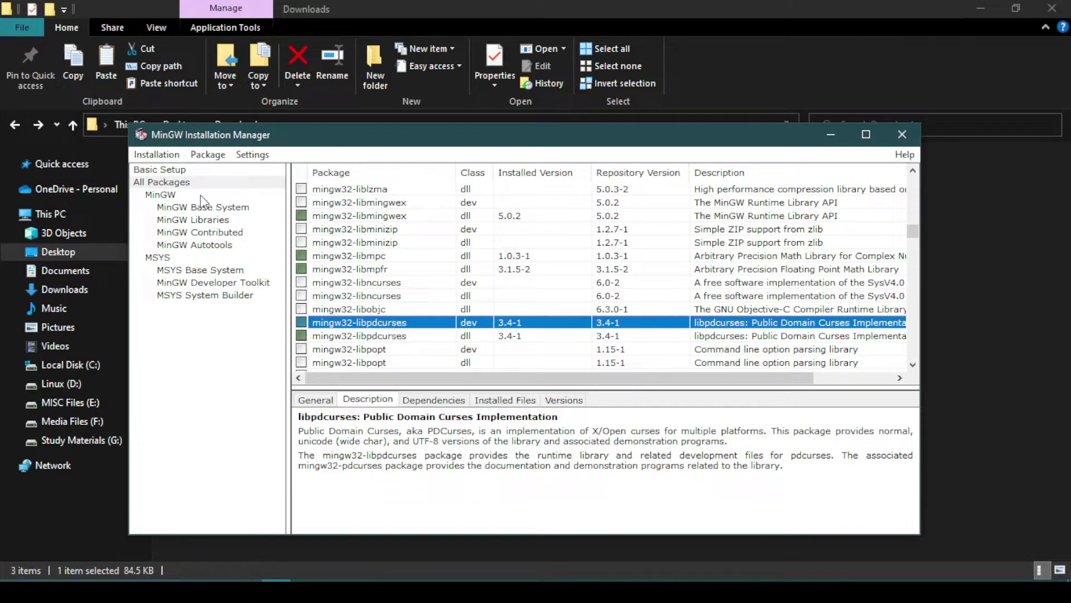
Apply the scheduled package installations and close the progress dialog once the changes are complete.
{"action": "left_click", "coordinate": [147, 156]}
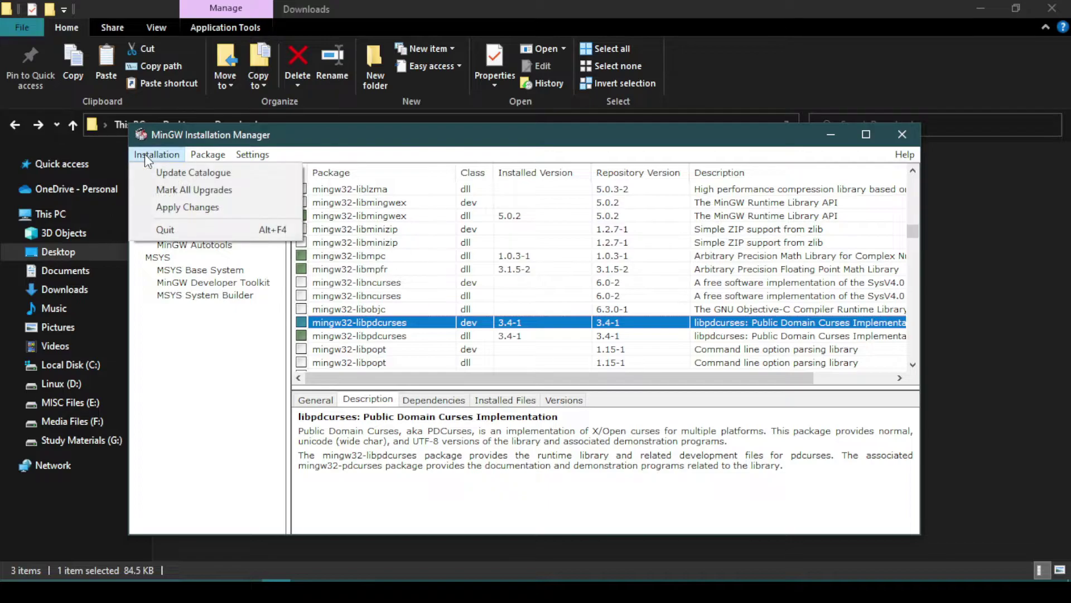
{"action": "left_click", "coordinate": [185, 212]}
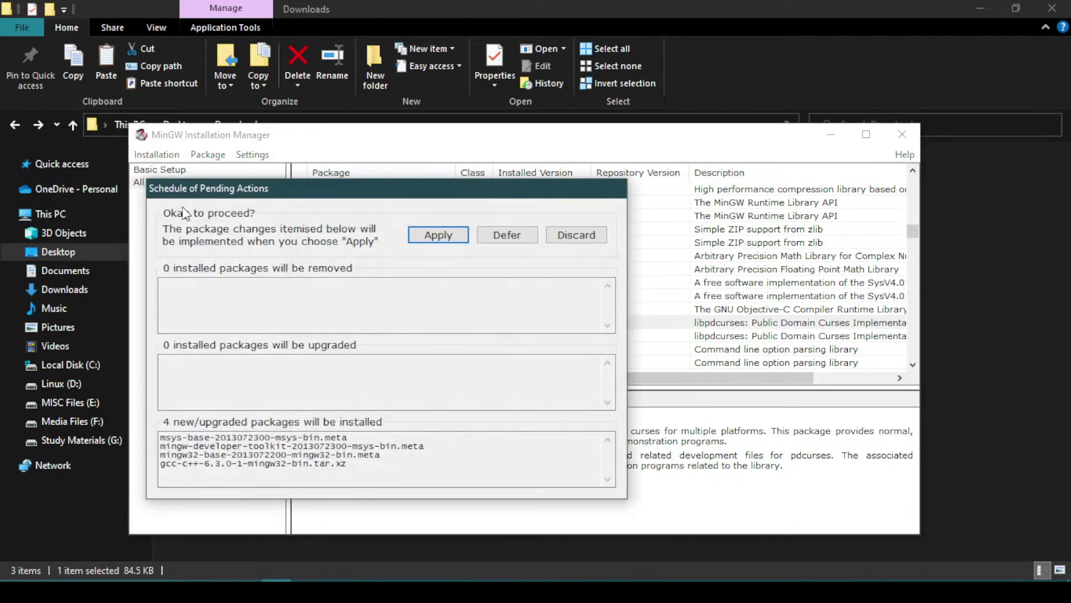
{"action": "left_click", "coordinate": [437, 236]}
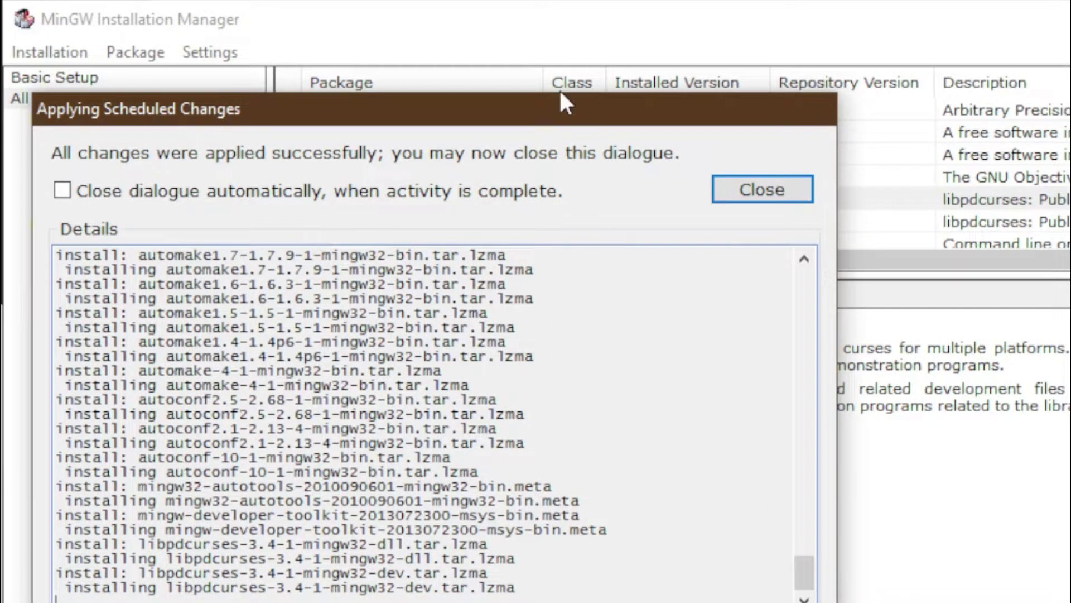
{"action": "left_click", "coordinate": [748, 192]}
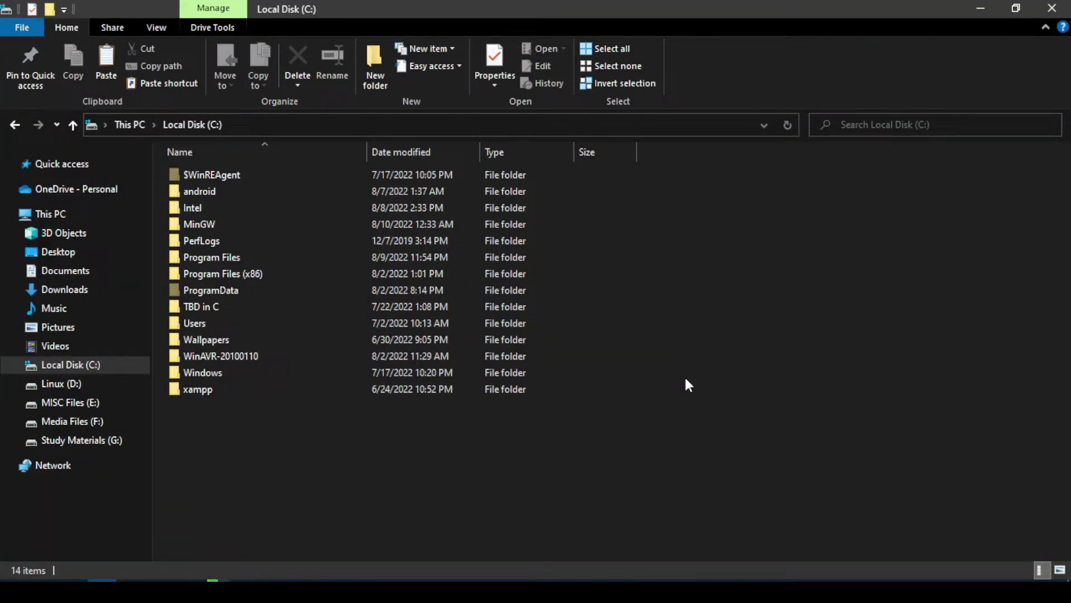
Search Windows for "enviro", open the Environment Variables dialog and open the user Path variable for editing.
{"action": "key", "text": "super"}
{"action": "type", "text": "en"}
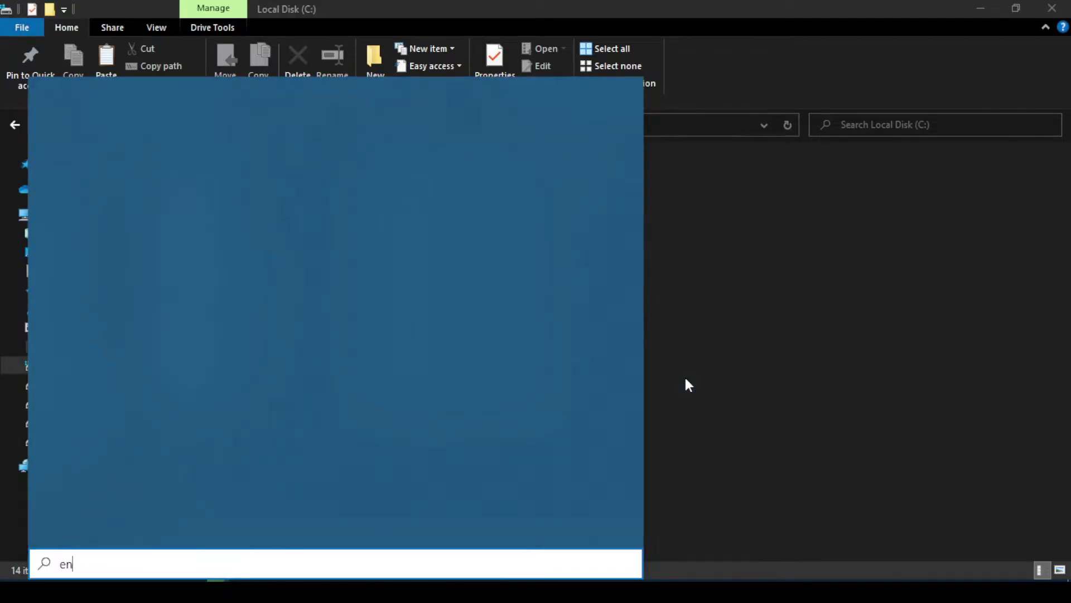
{"action": "type", "text": "viro"}
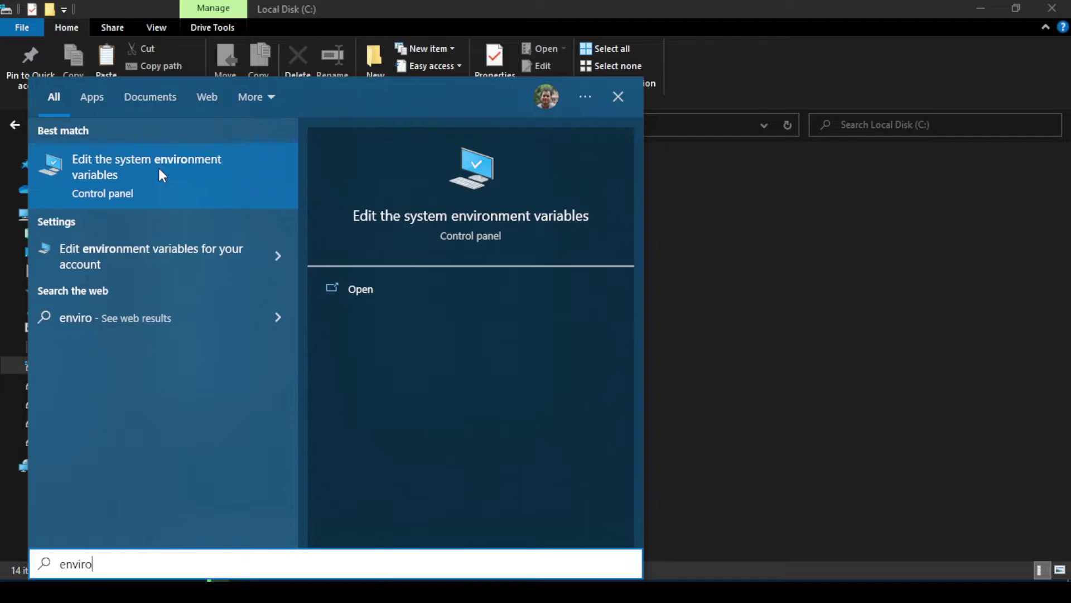
{"action": "left_click", "coordinate": [194, 176]}
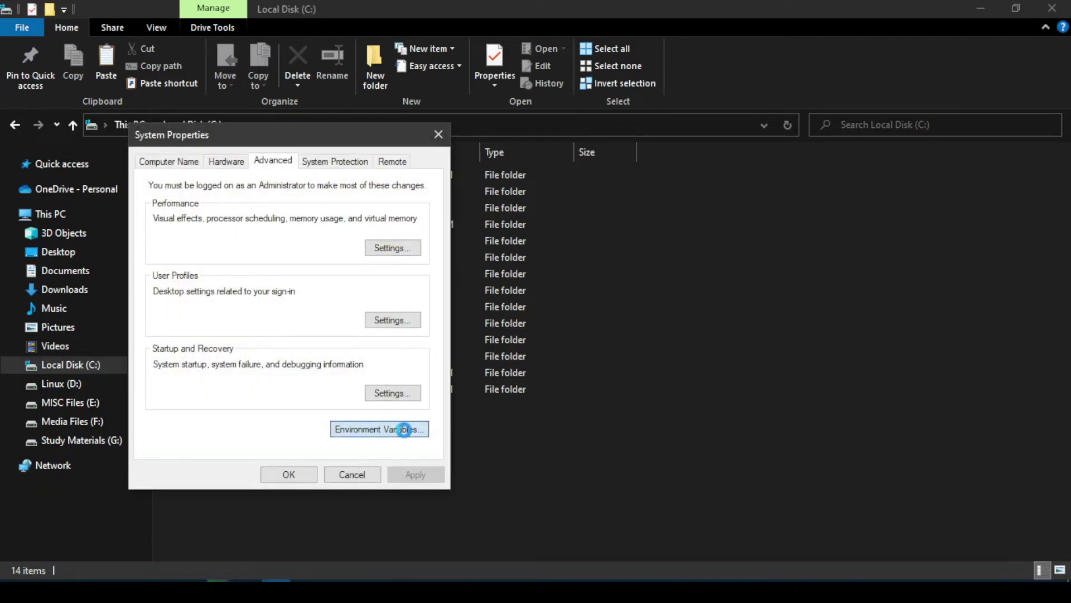
{"action": "left_click", "coordinate": [408, 436]}
{"action": "left_click", "coordinate": [456, 163]}
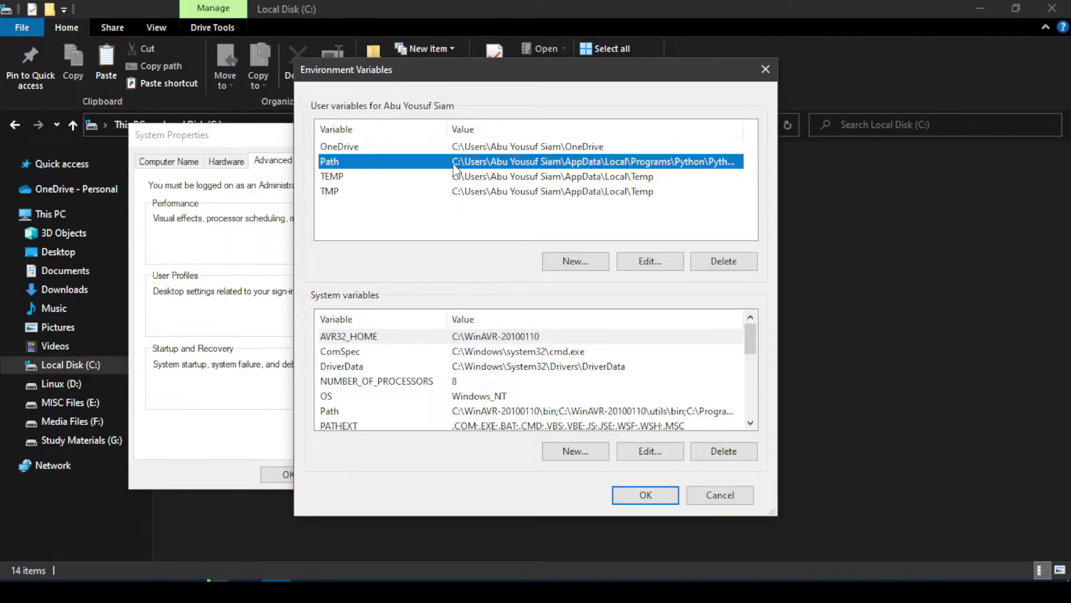
{"action": "left_click", "coordinate": [648, 266]}
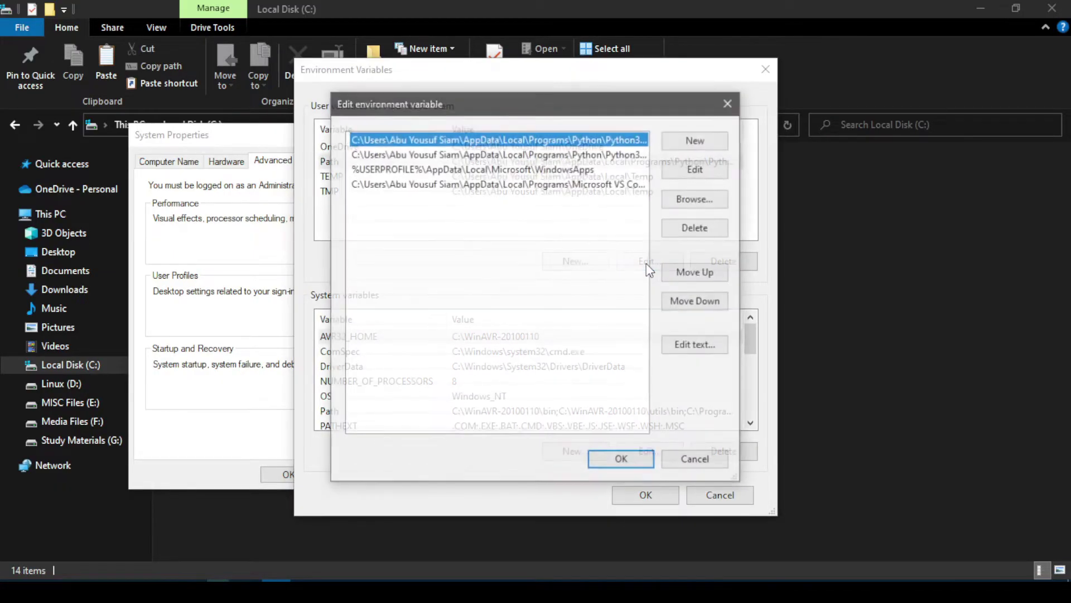
{"action": "left_click", "coordinate": [683, 144]}
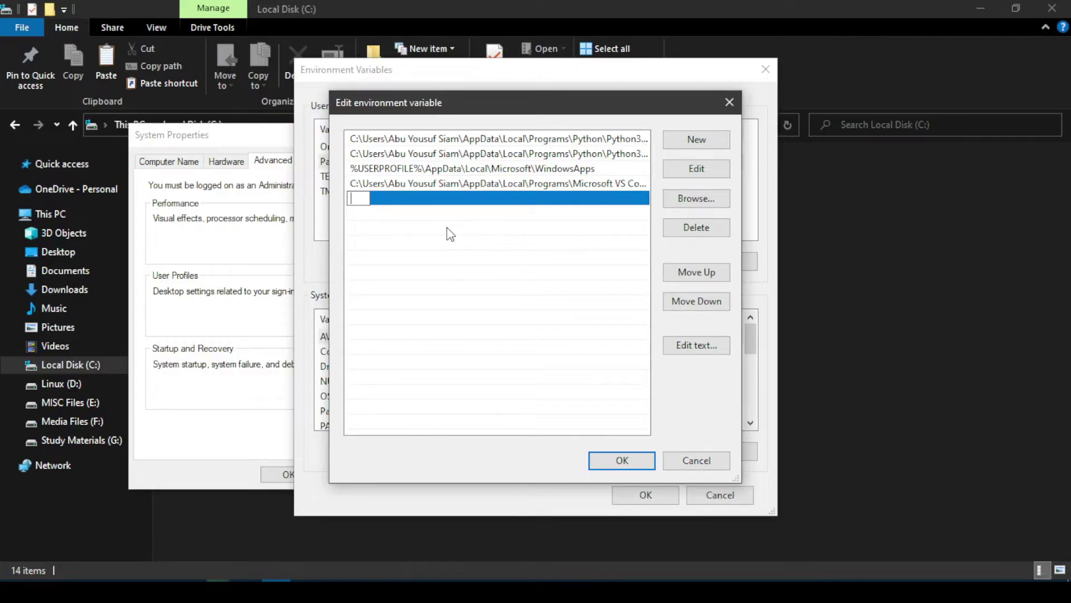
Copy the address of the C:\MinGW\bin folder from File Explorer and add it as a new user Path entry.
{"action": "left_click", "coordinate": [260, 514]}
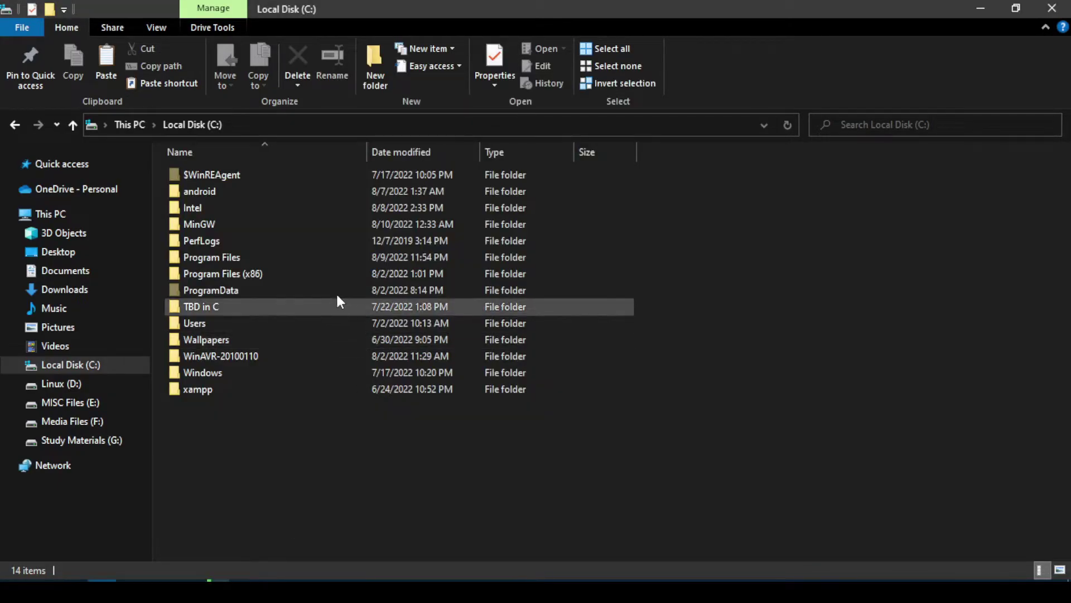
{"action": "left_click", "coordinate": [223, 220]}
{"action": "double_click", "coordinate": [223, 220]}
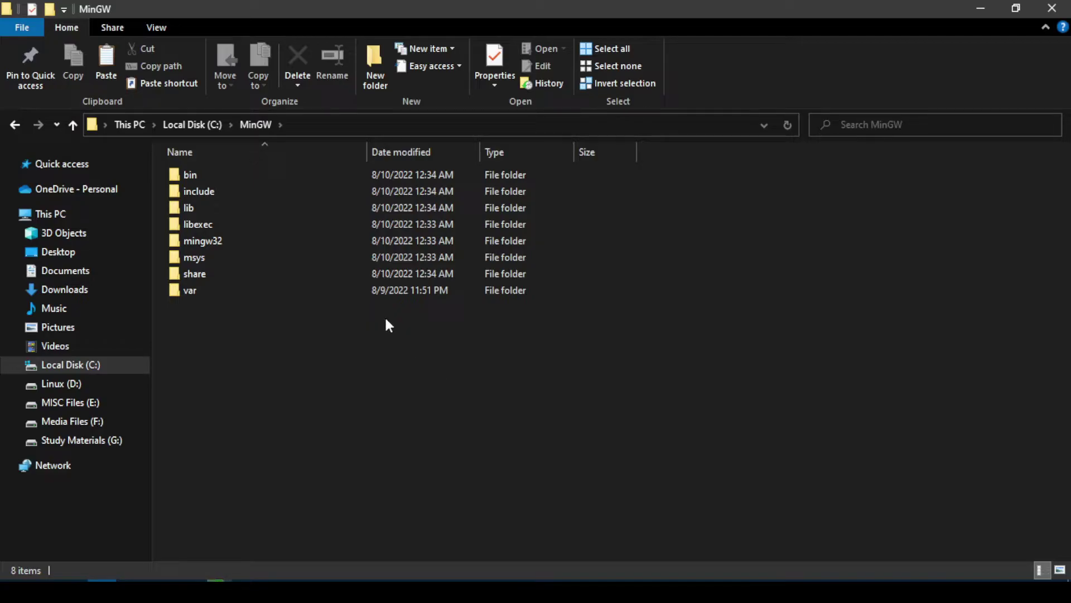
{"action": "double_click", "coordinate": [204, 176]}
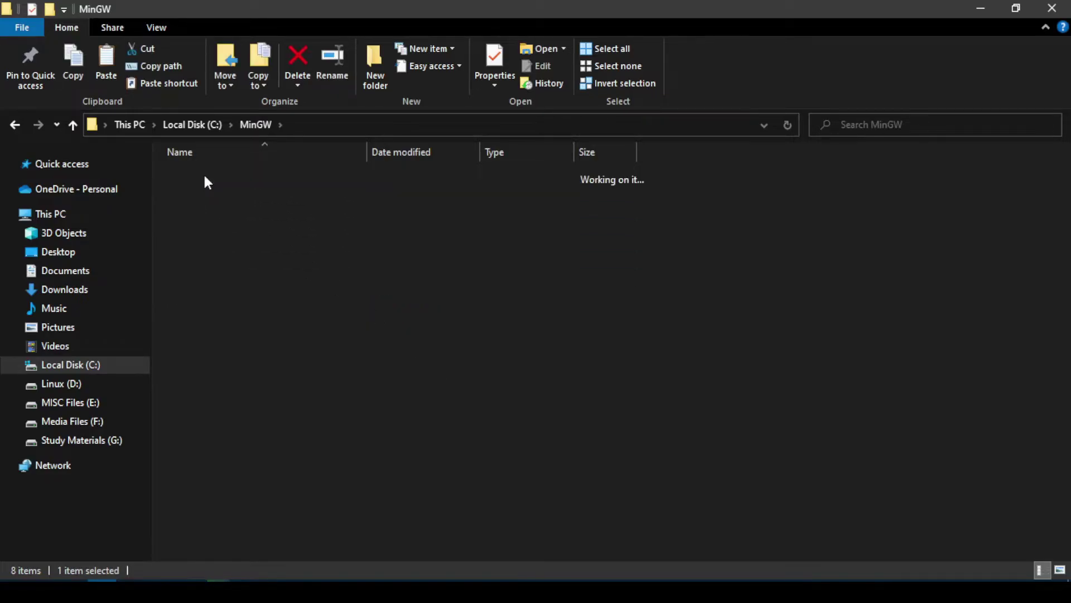
{"action": "right_click", "coordinate": [364, 126]}
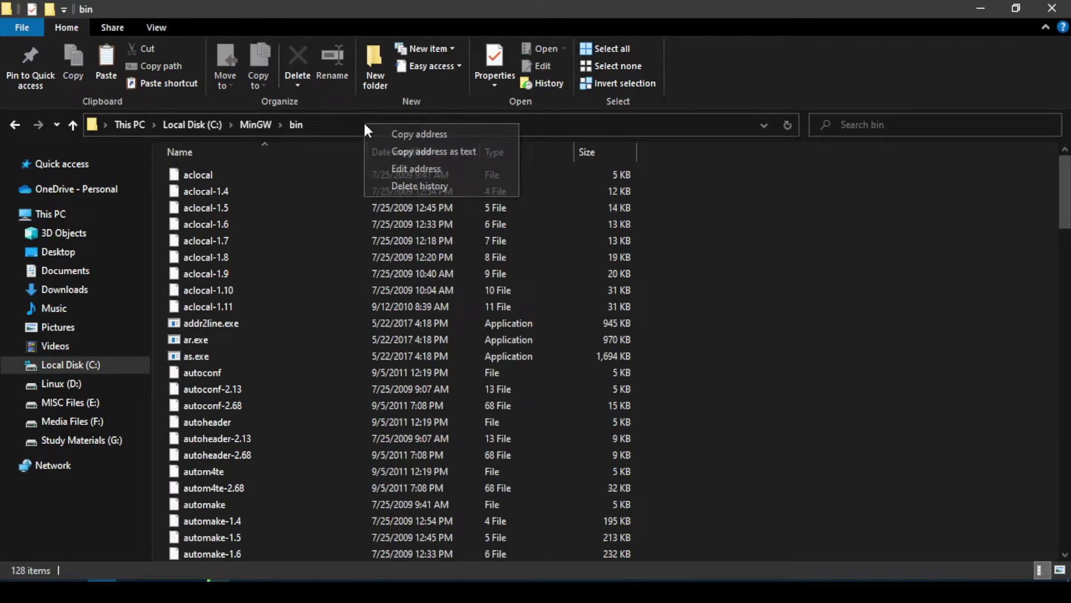
{"action": "left_click", "coordinate": [409, 135]}
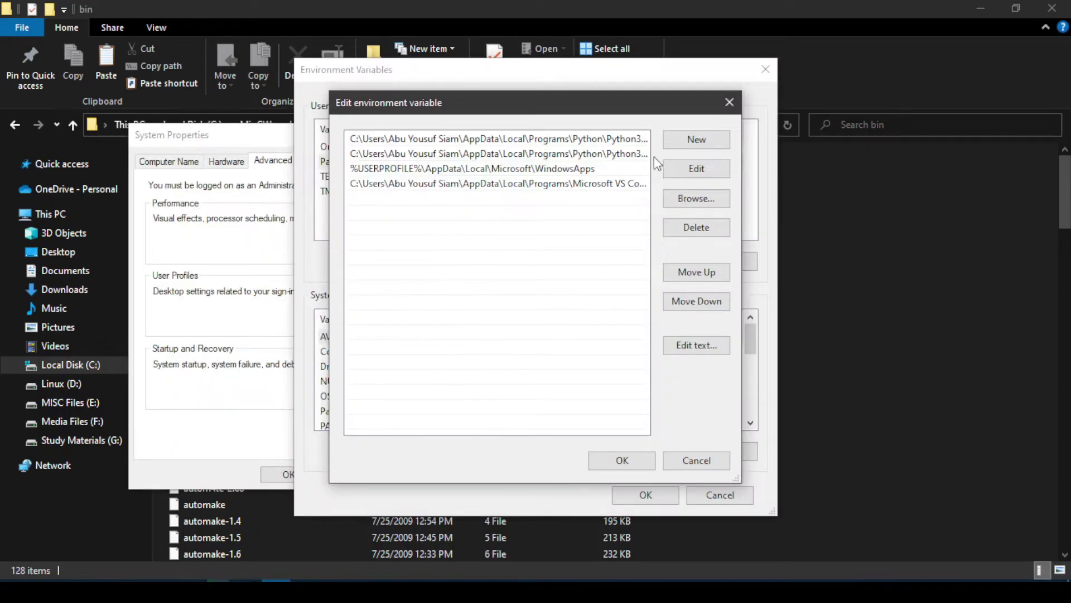
{"action": "left_click", "coordinate": [690, 144]}
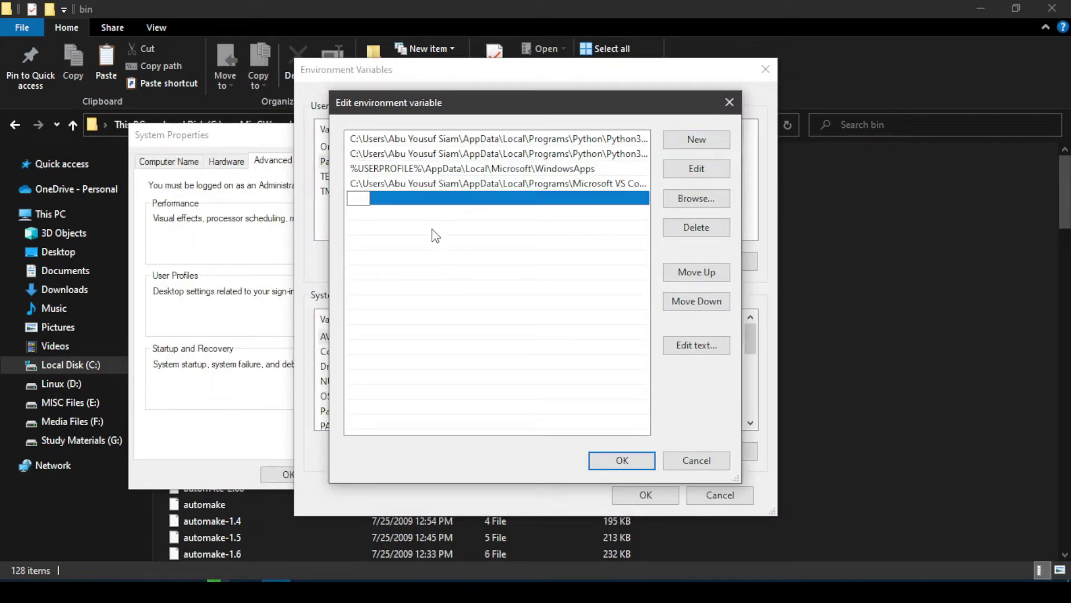
{"action": "key", "text": "ctrl+v"}
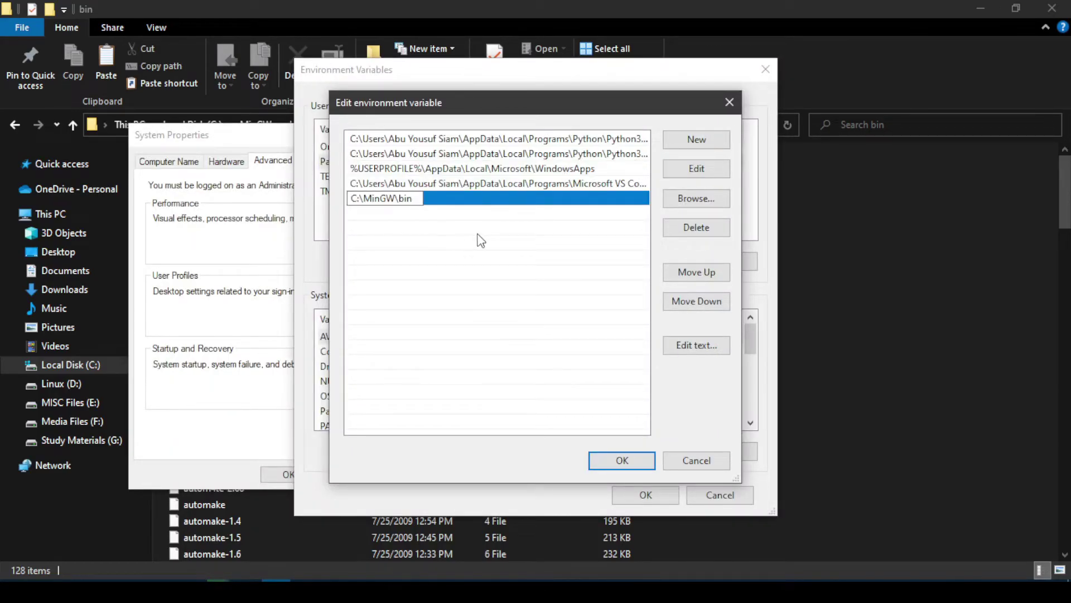
Start another user Path entry, then browse in File Explorer to C:\MinGW\msys\1.0\bin and copy the folder's address.
{"action": "left_click", "coordinate": [694, 146]}
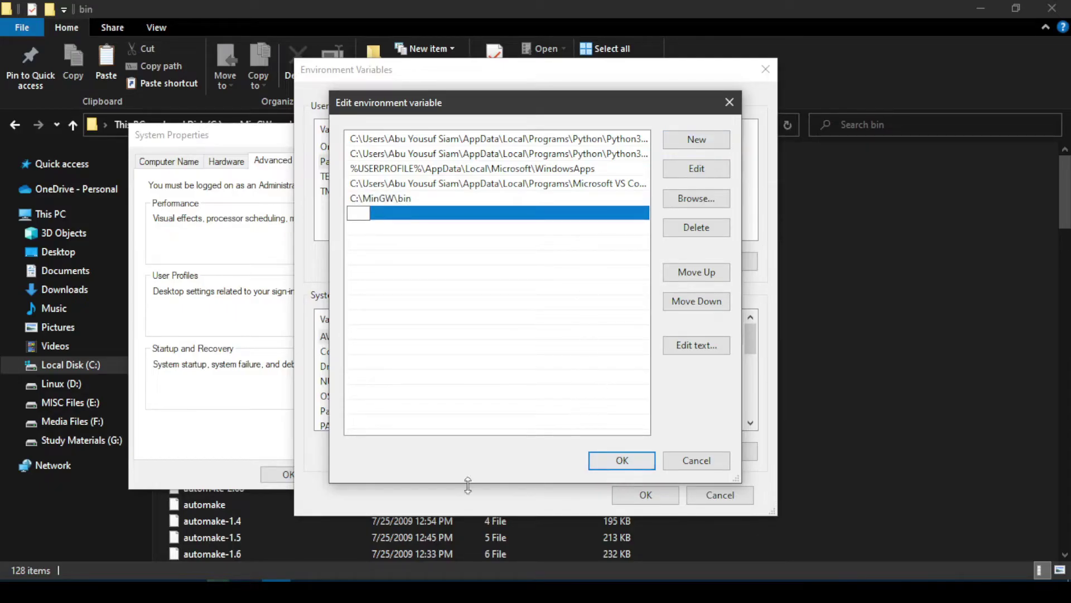
{"action": "left_click", "coordinate": [102, 583]}
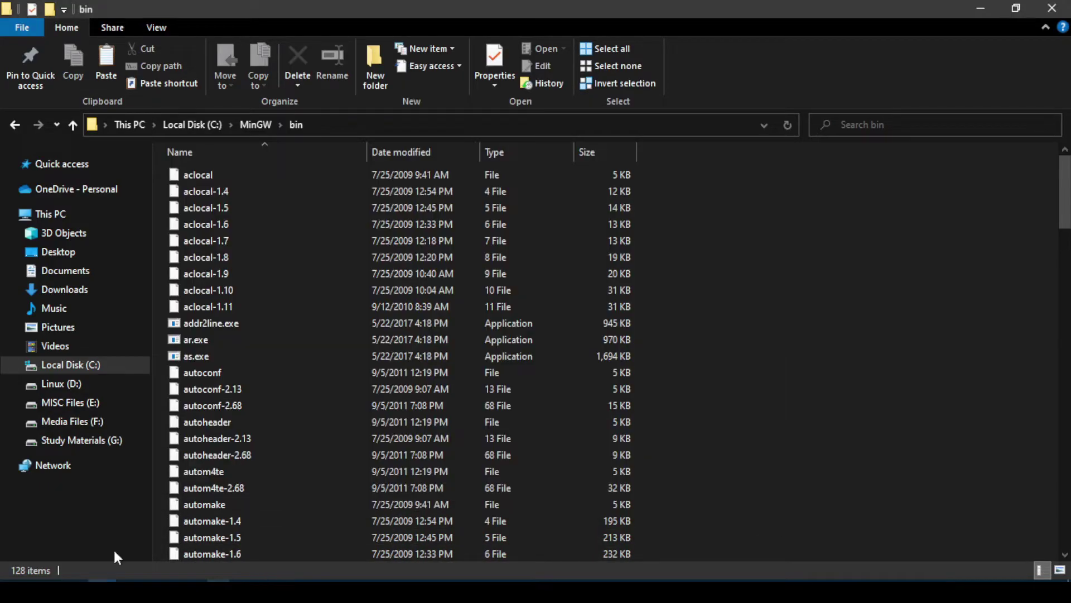
{"action": "left_click", "coordinate": [122, 368]}
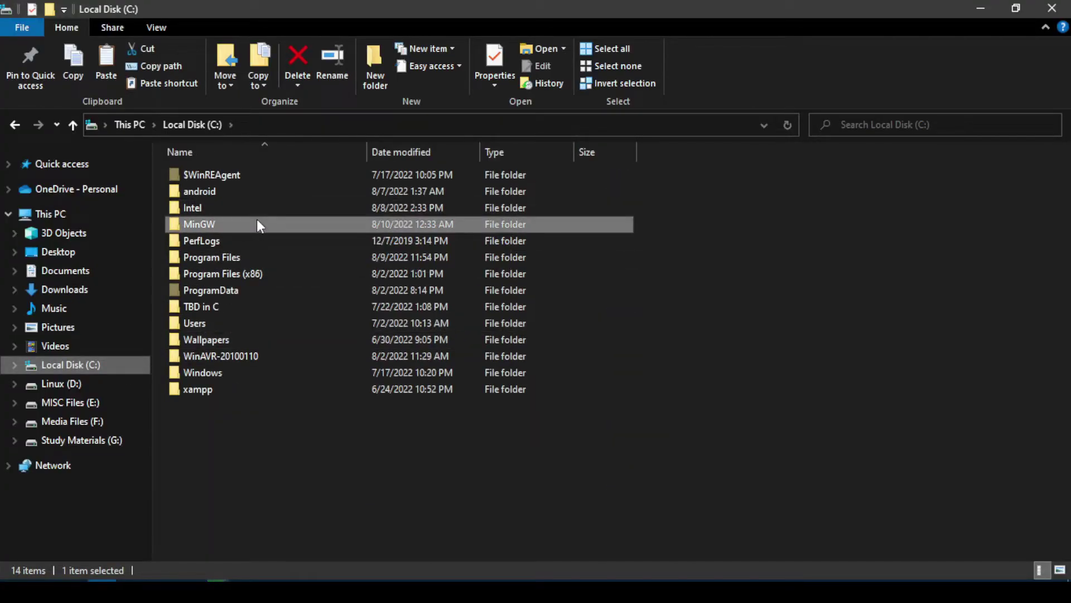
{"action": "double_click", "coordinate": [258, 224]}
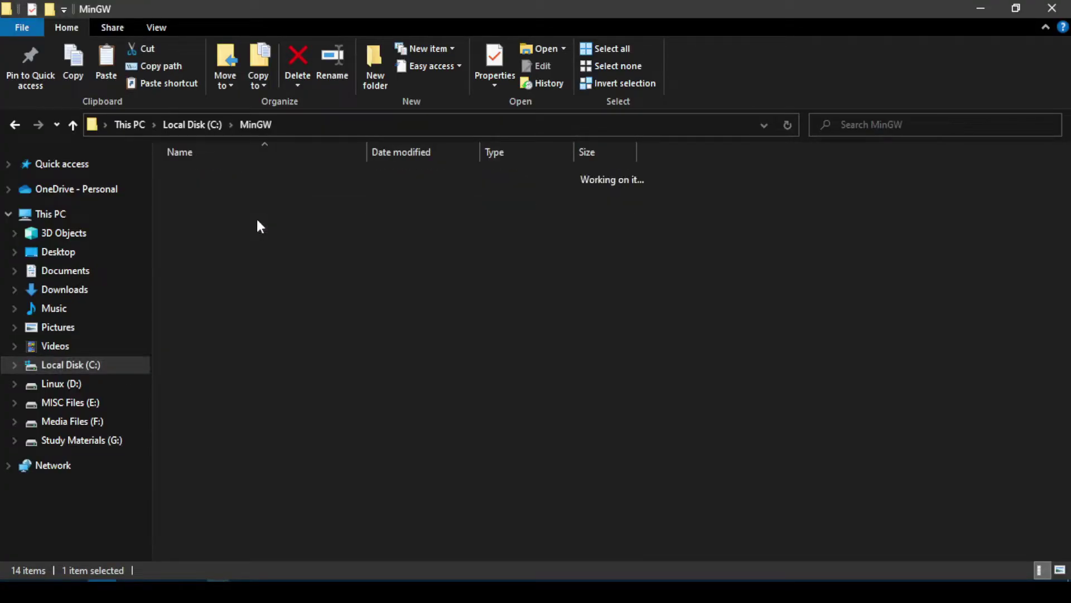
{"action": "double_click", "coordinate": [294, 259]}
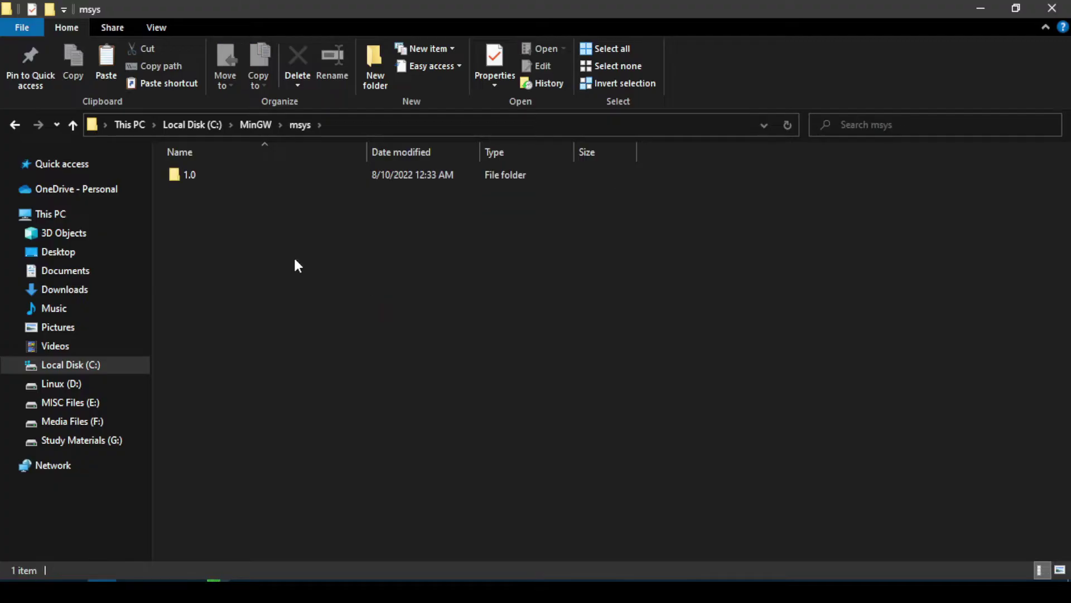
{"action": "double_click", "coordinate": [285, 174]}
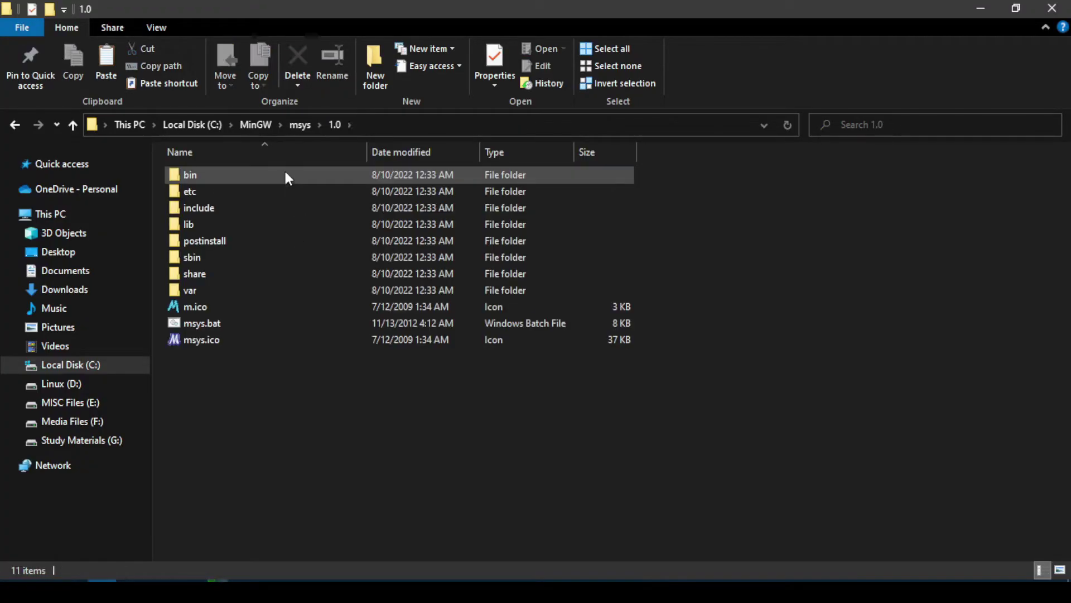
{"action": "double_click", "coordinate": [285, 175]}
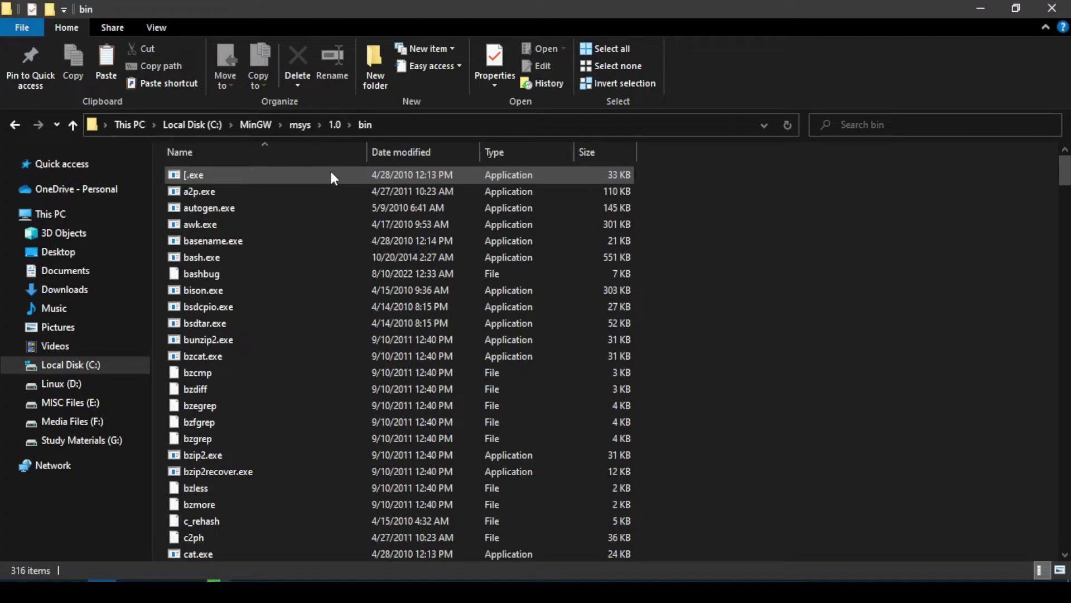
{"action": "right_click", "coordinate": [430, 122]}
{"action": "left_click", "coordinate": [467, 136]}
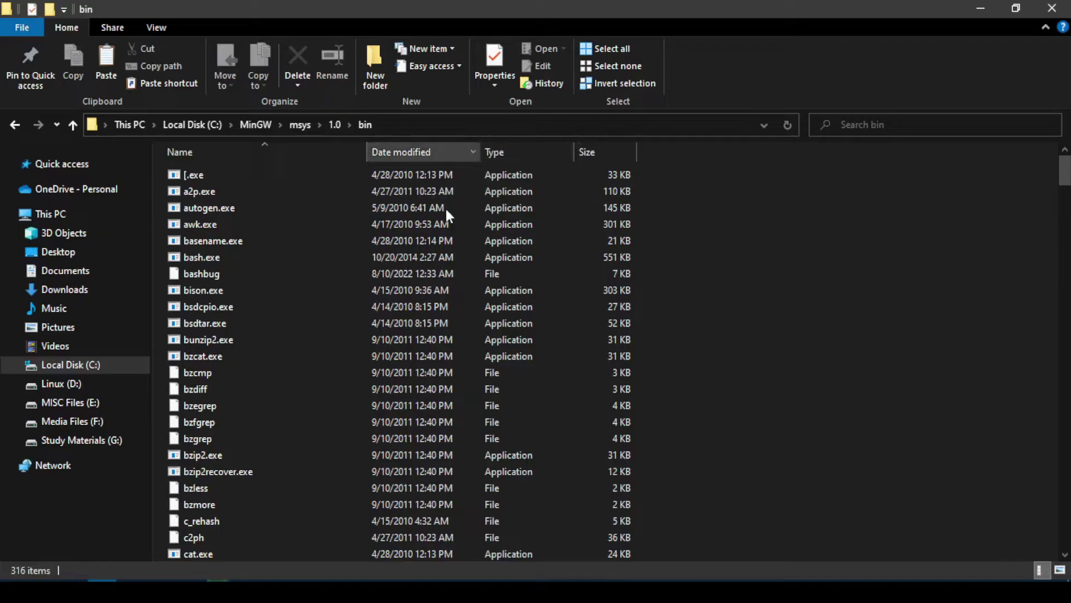
Add C:\MinGW\msys\1.0\bin as a new user Path entry and confirm the environment variable and System Properties dialogs.
{"action": "left_click", "coordinate": [276, 591]}
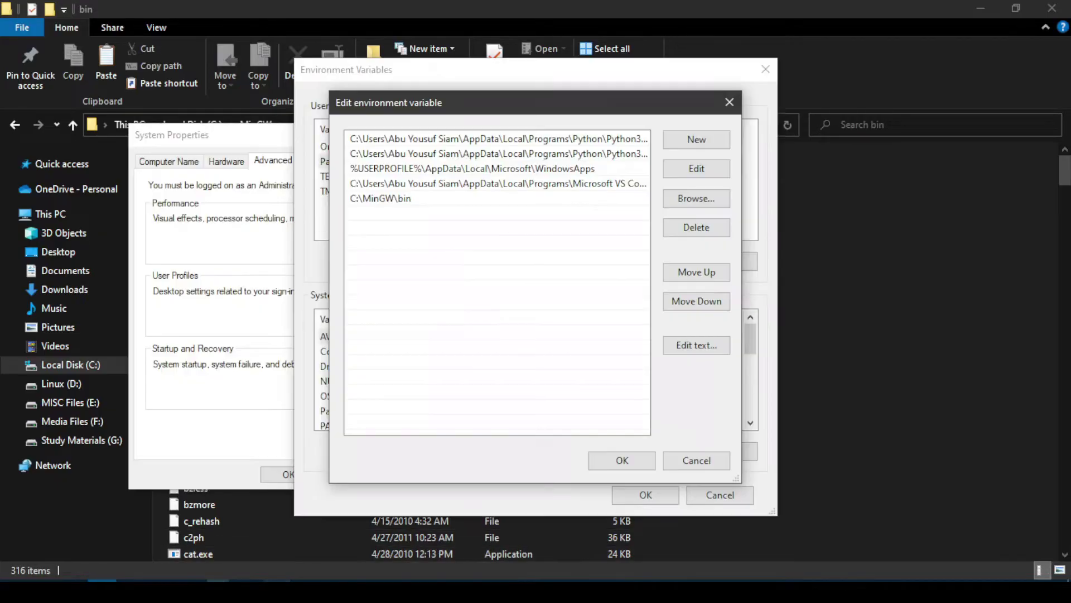
{"action": "left_click", "coordinate": [687, 140]}
{"action": "key", "text": "ctrl+v"}
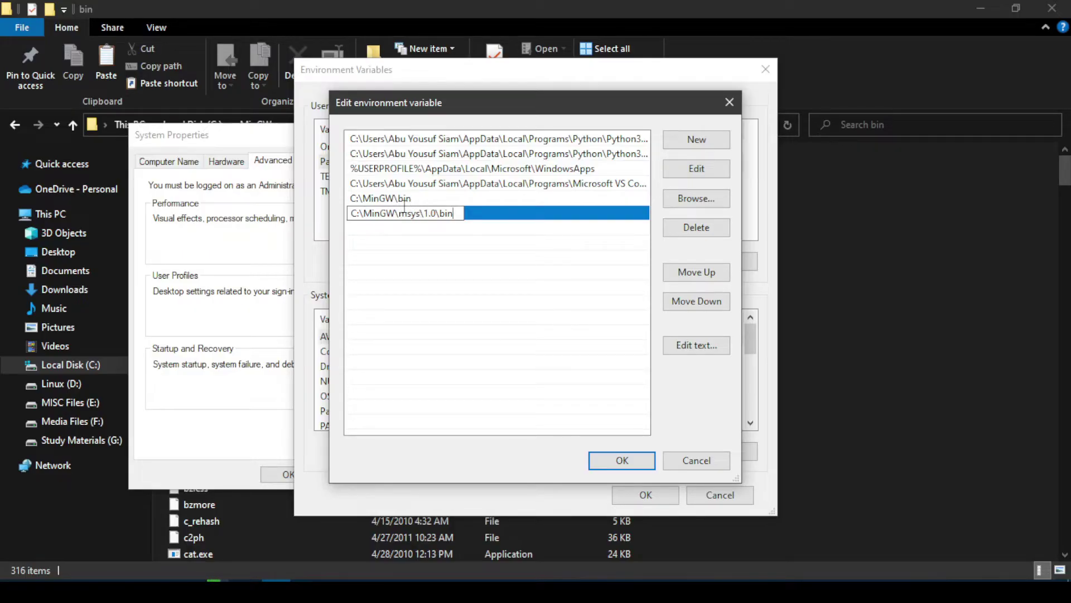
{"action": "left_click", "coordinate": [630, 458]}
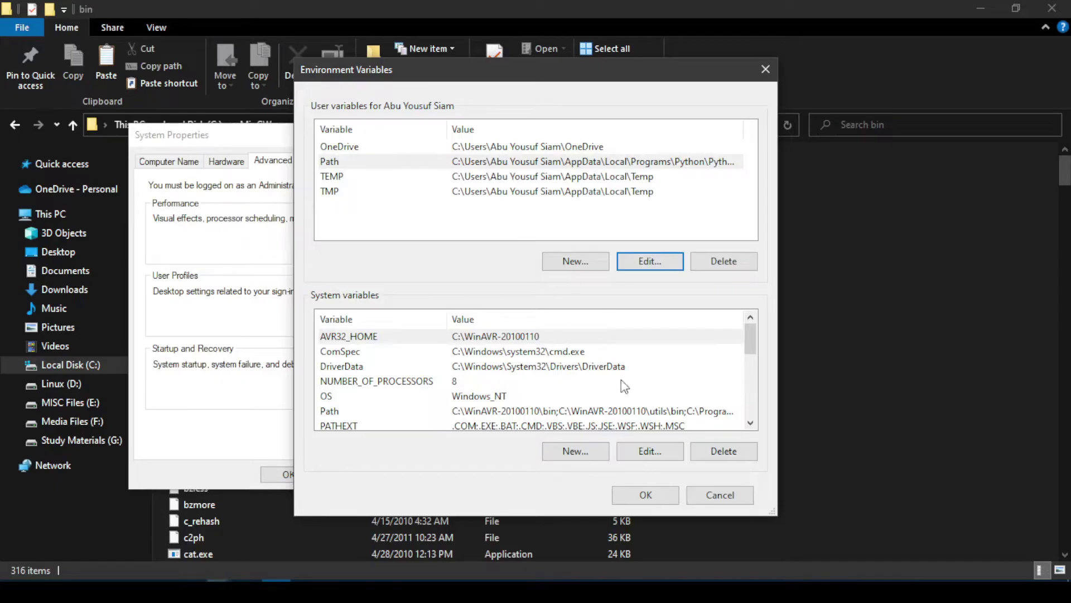
{"action": "left_click", "coordinate": [646, 495]}
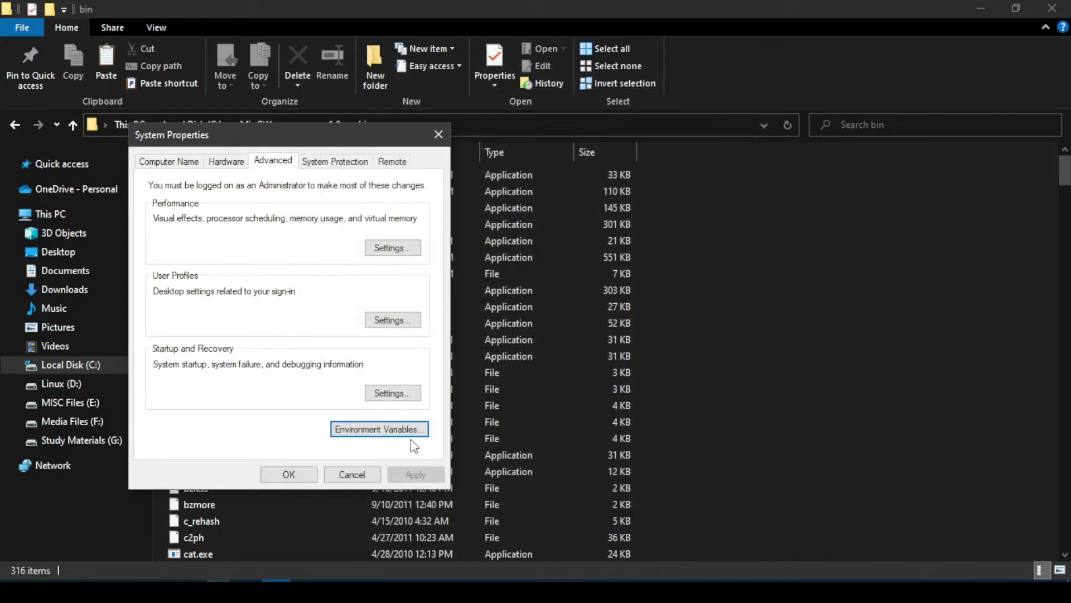
{"action": "left_click", "coordinate": [289, 474]}
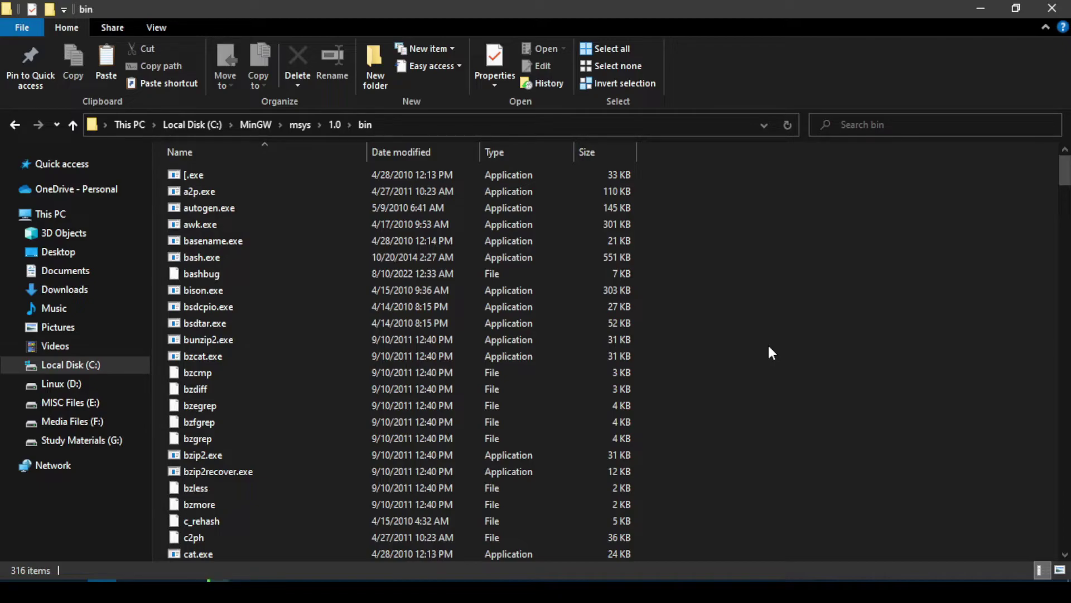
Open a Command Prompt and run g++ to check that the compiler is recognised from the Path.
{"action": "key", "text": "super"}
{"action": "type", "text": "cmd"}
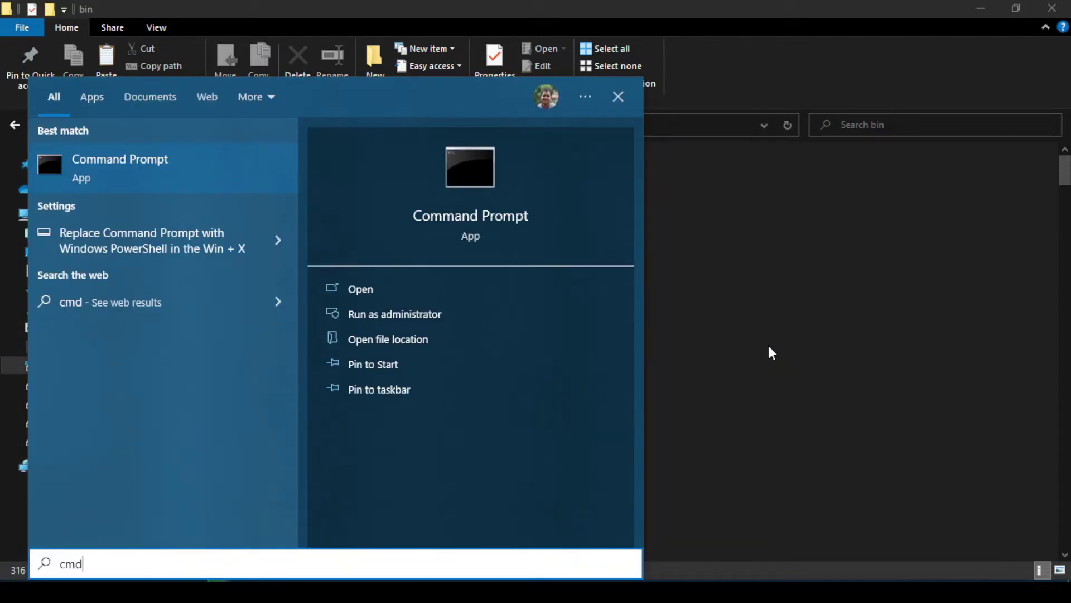
{"action": "key", "text": "Return"}
{"action": "type", "text": "g++"}
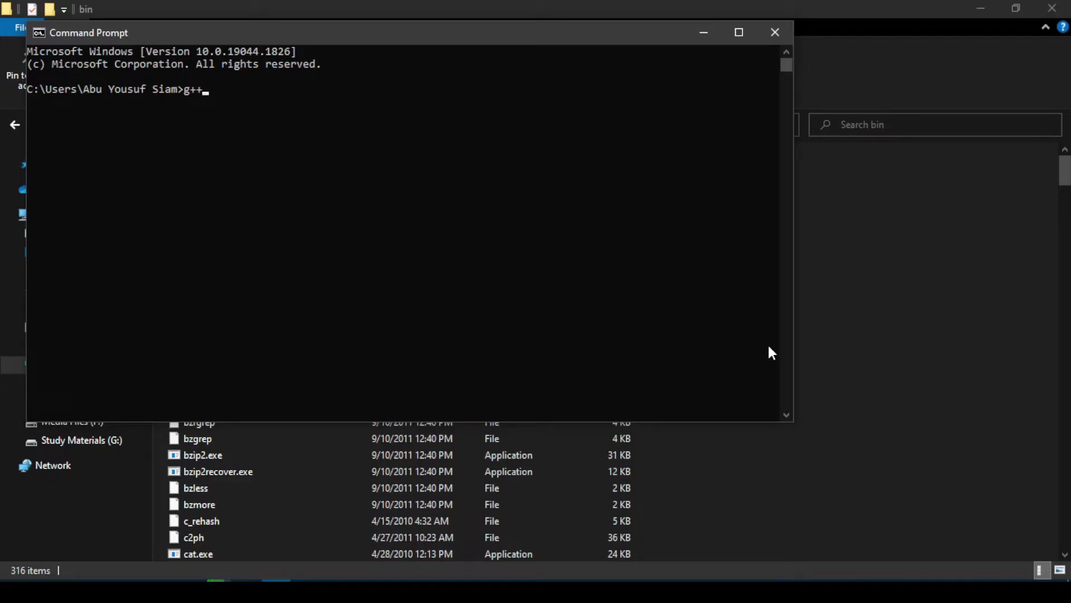
{"action": "key", "text": "Return"}
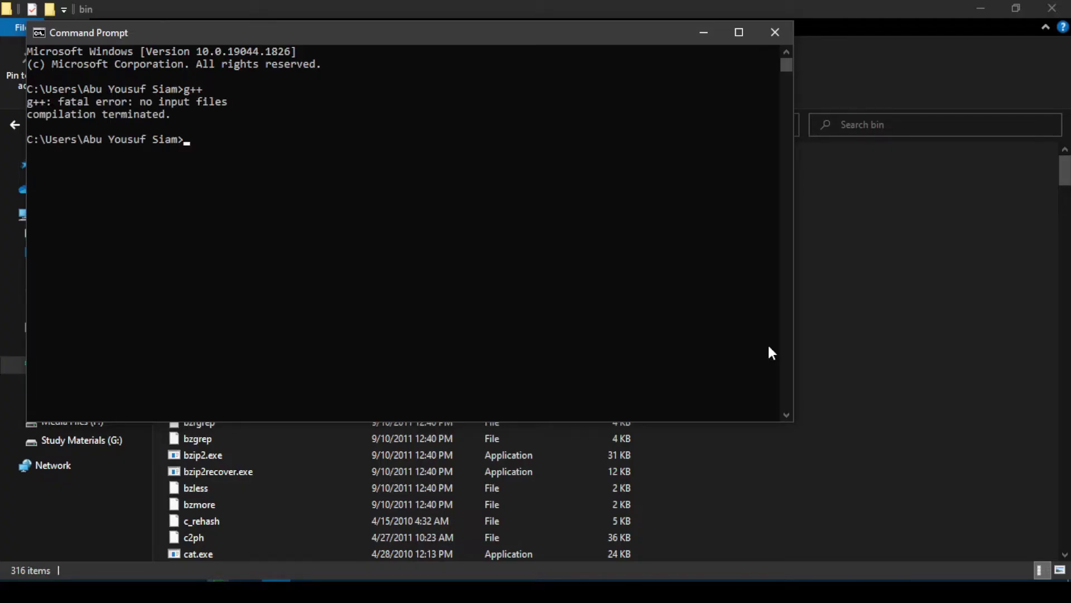
{"action": "left_click_drag", "start_coordinate": [182, 116], "coordinate": [28, 103]}
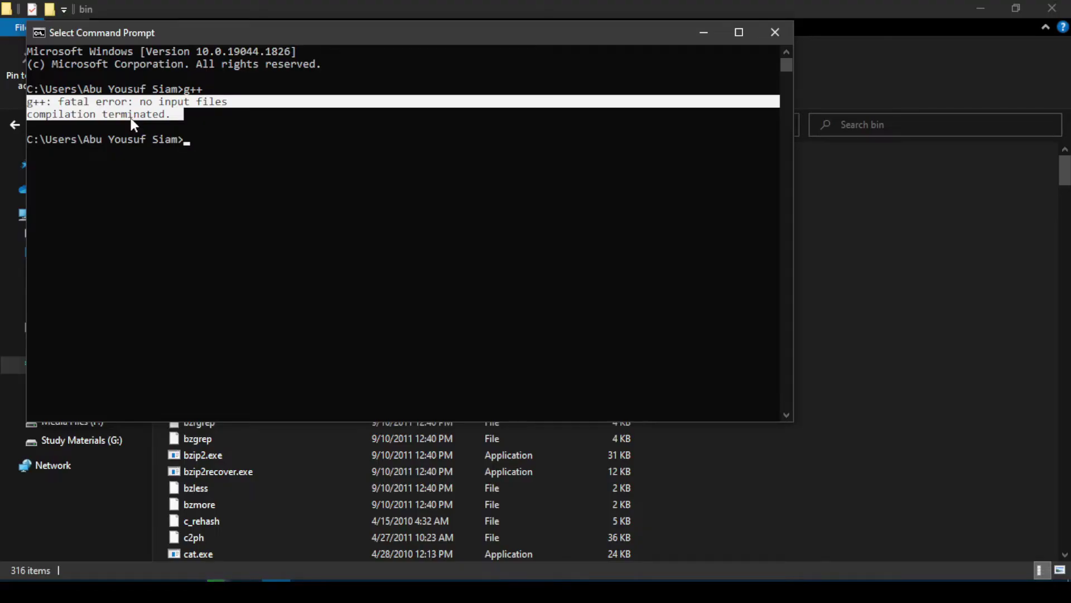
{"action": "key", "text": "ctrl+p"}
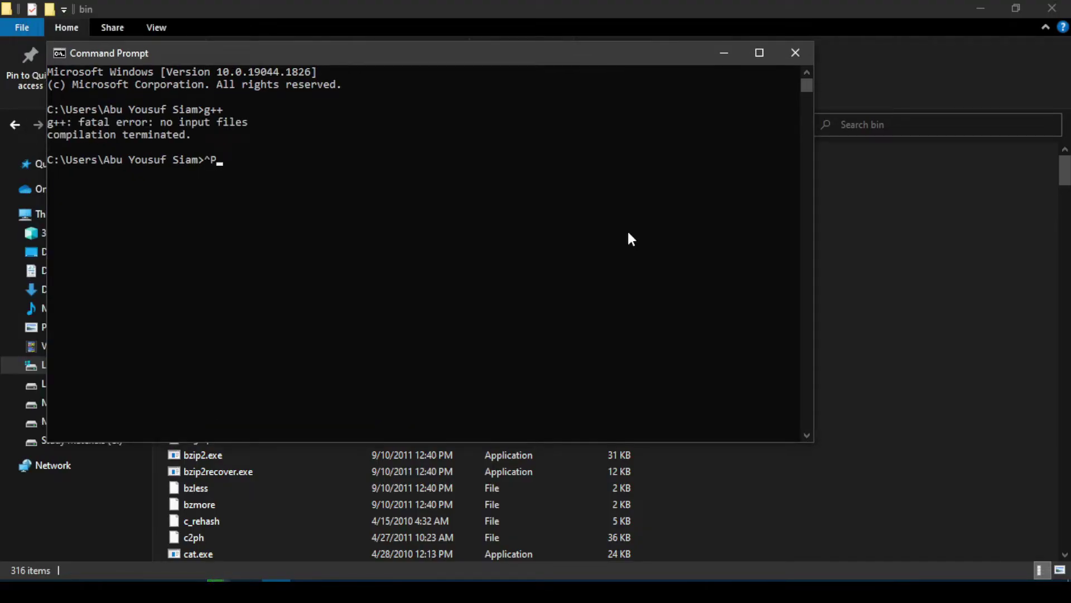
Switch to the Flex and bison Google Docs document in the browser and open the pastebin link for the count.l code.
{"action": "left_click", "coordinate": [217, 591]}
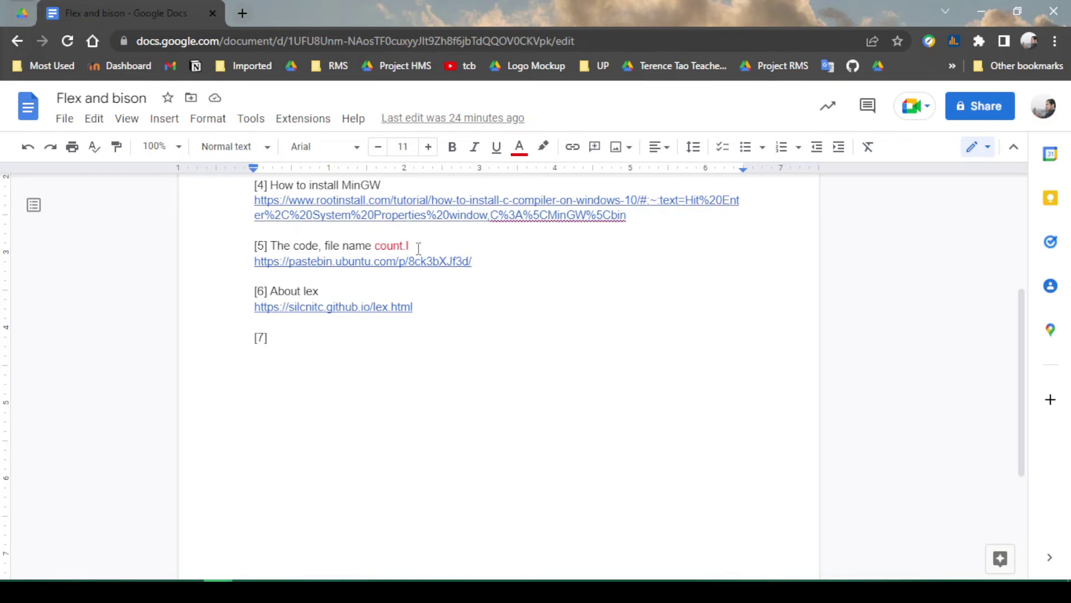
{"action": "left_click", "coordinate": [373, 266]}
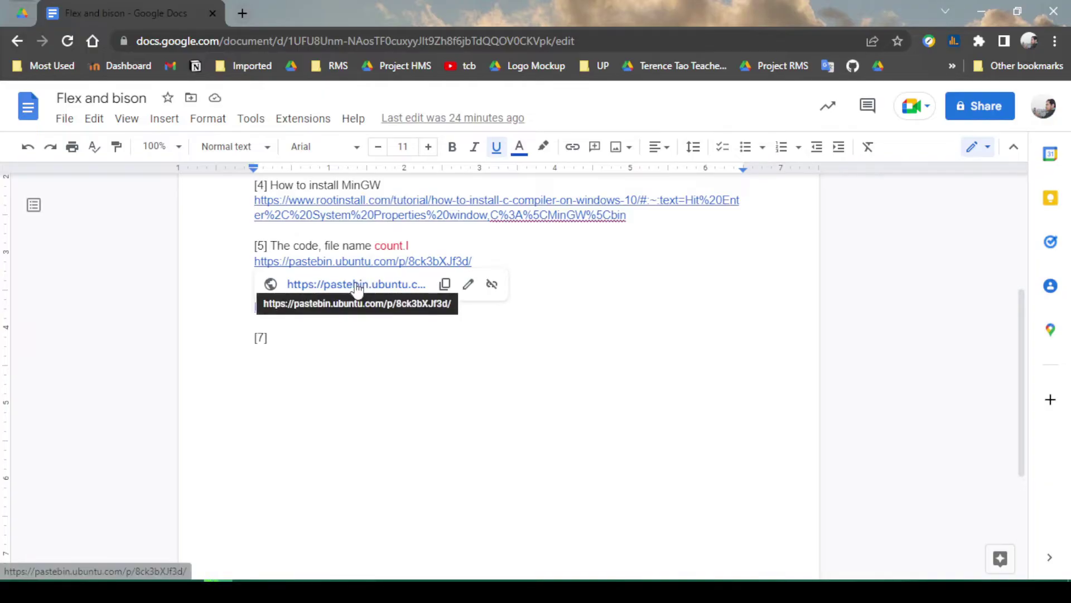
{"action": "left_click", "coordinate": [356, 285]}
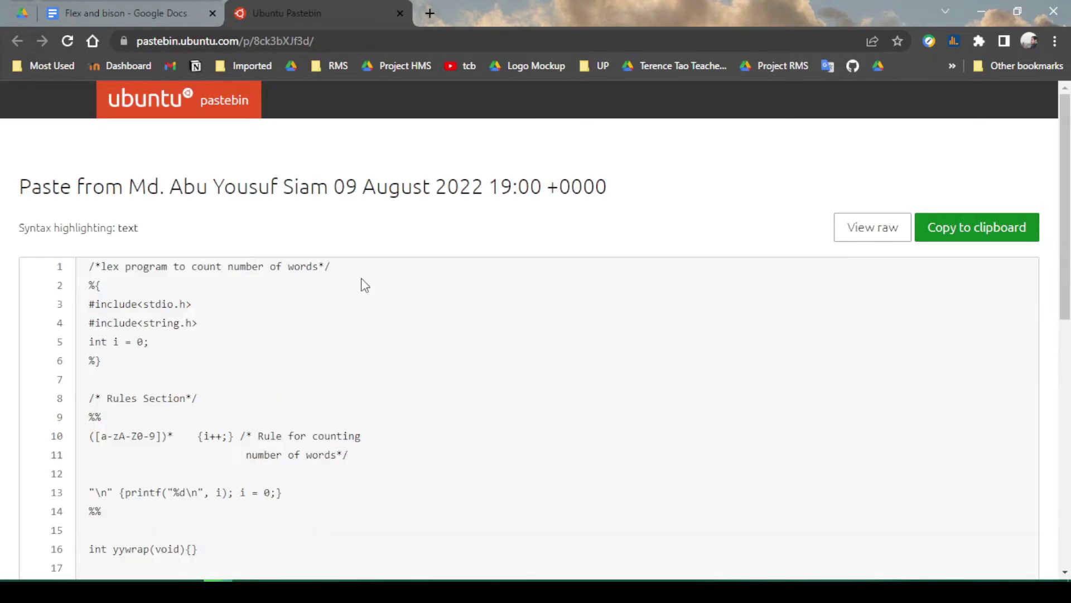
Copy the entire lex word-count program from the Ubuntu Pastebin page.
{"action": "scroll", "coordinate": [313, 256], "scroll_direction": "down", "scroll_amount": 1}
{"action": "left_click_drag", "start_coordinate": [89, 194], "coordinate": [132, 239]}
{"action": "scroll", "coordinate": [112, 279], "scroll_direction": "down", "scroll_amount": 5}
{"action": "right_click", "coordinate": [195, 164]}
{"action": "left_click", "coordinate": [227, 170]}
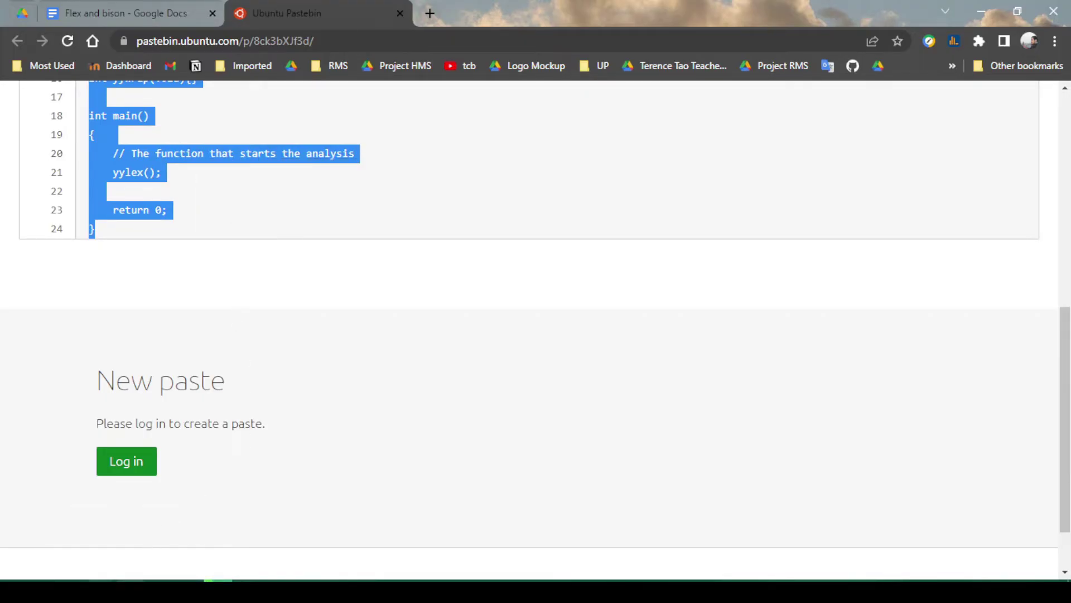
Switch to the empty CompilerFile folder on the Desktop in File Explorer and create a text document named count.txt.
{"action": "left_click", "coordinate": [102, 591]}
{"action": "left_click", "coordinate": [282, 518]}
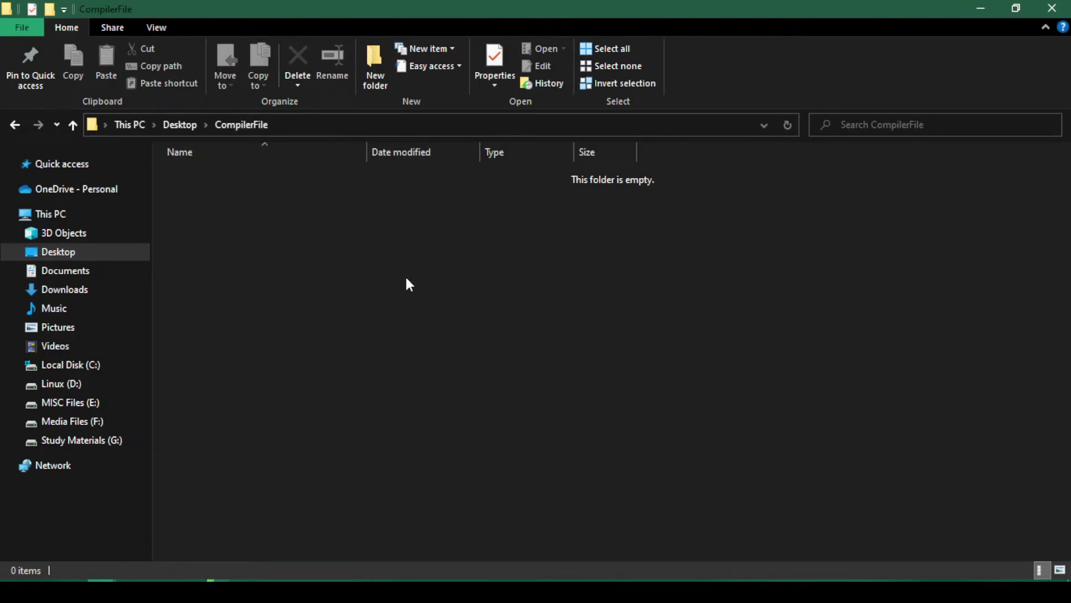
{"action": "right_click", "coordinate": [392, 233]}
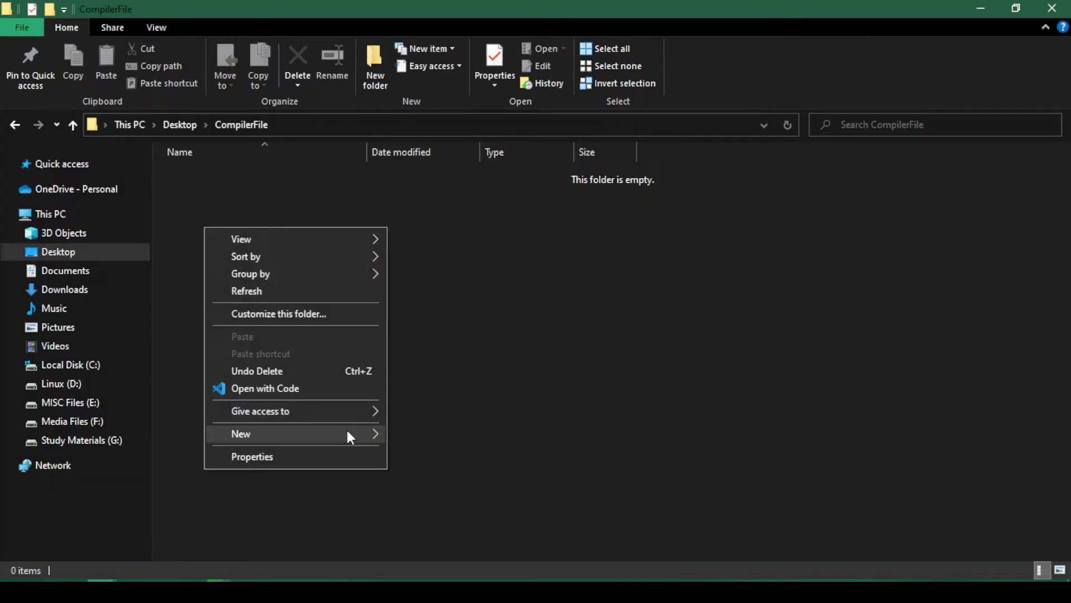
{"action": "mouse_move", "coordinate": [348, 433]}
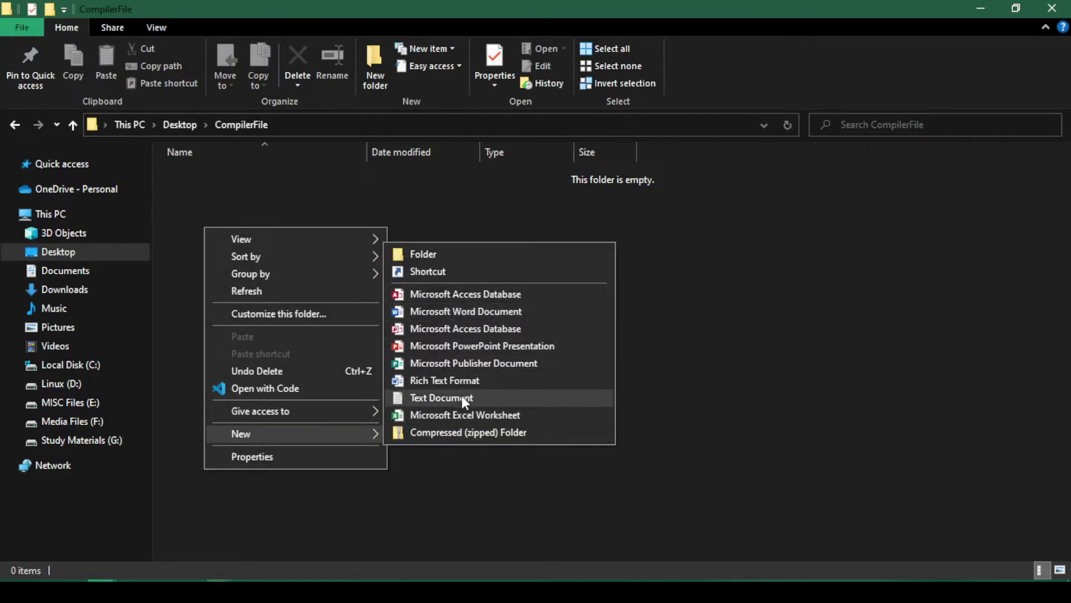
{"action": "left_click", "coordinate": [461, 396]}
{"action": "type", "text": "count"}
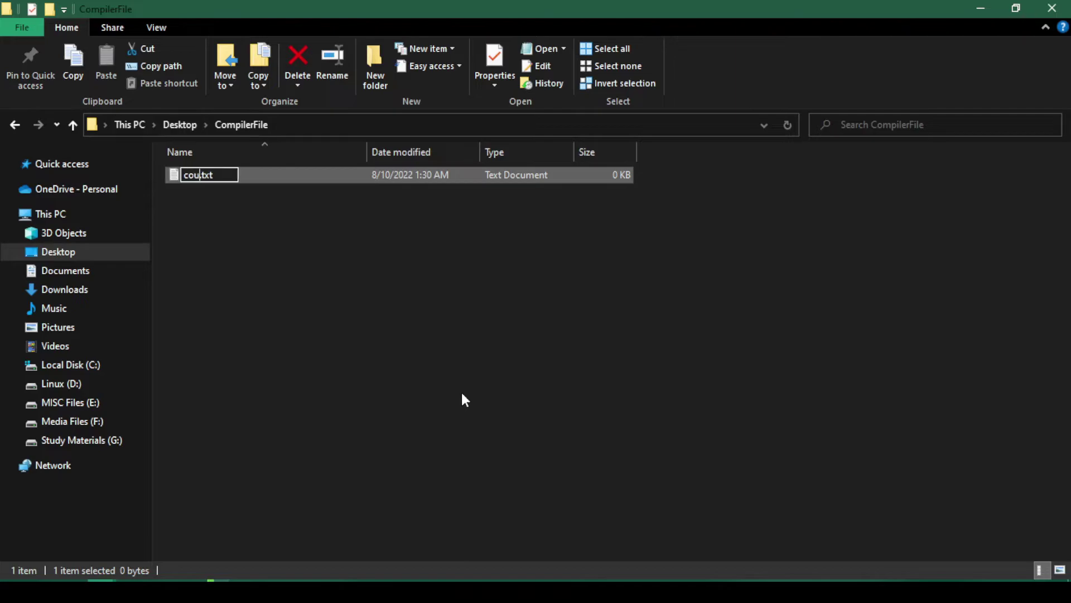
{"action": "key", "text": "Return"}
Open count.txt in Notepad, paste the copied lex program into it, save the file and close it.
{"action": "key", "text": "Return"}
{"action": "key", "text": "ctrl+v"}
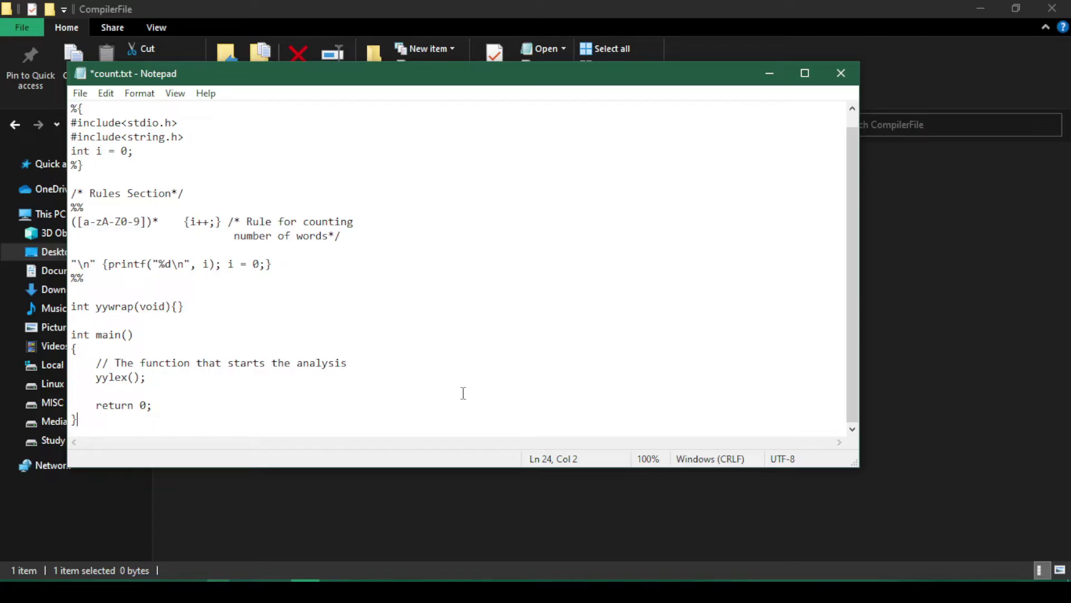
{"action": "key", "text": "ctrl+s"}
{"action": "left_click", "coordinate": [839, 73]}
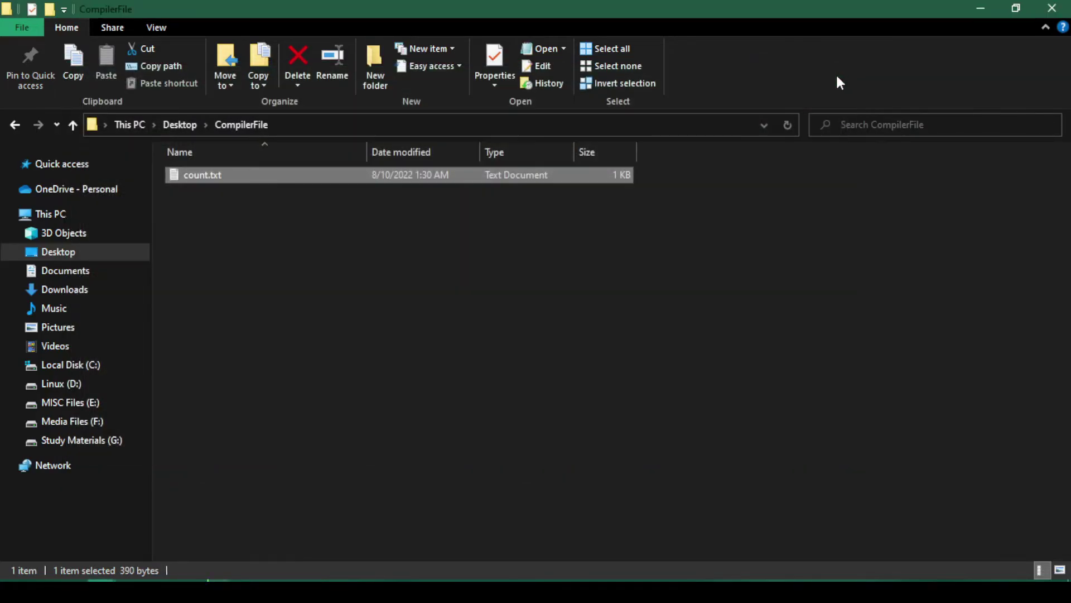
Rename count.txt in the CompilerFile folder to count.l and accept the file extension change.
{"action": "right_click", "coordinate": [255, 176]}
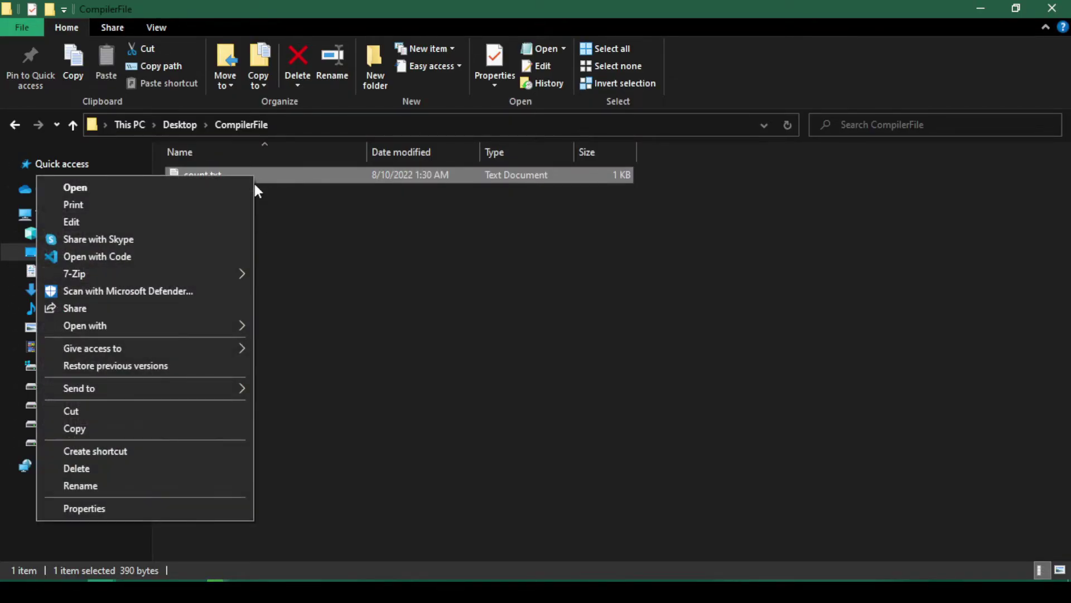
{"action": "left_click", "coordinate": [210, 482]}
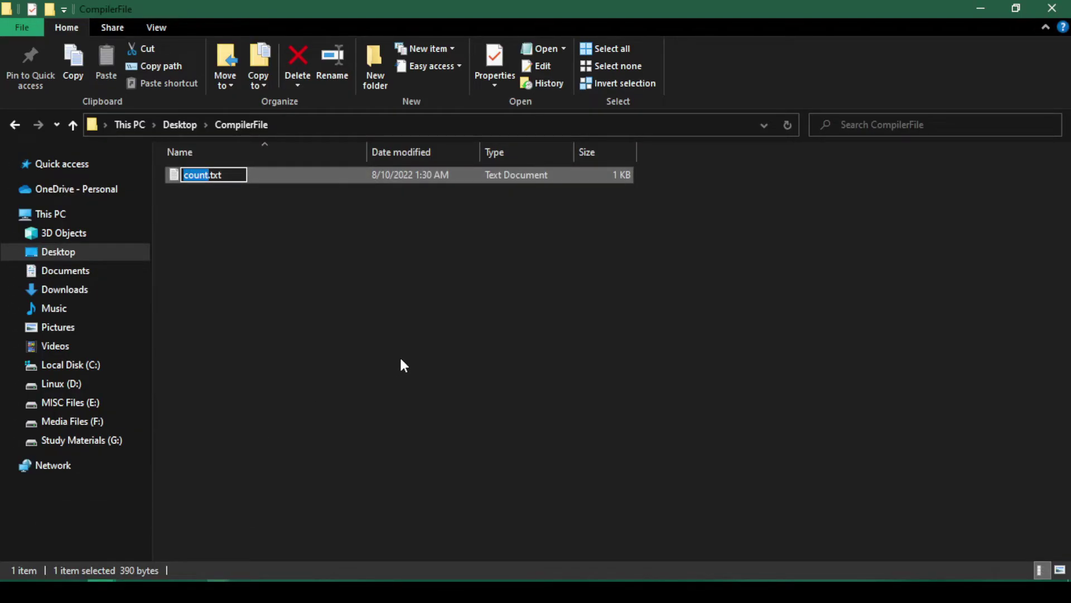
{"action": "key", "text": "Right"}
{"action": "key", "text": "Right"}
{"action": "key", "text": "Right"}
{"action": "key", "text": "BackSpace"}
{"action": "key", "text": "BackSpace"}
{"action": "key", "text": "BackSpace"}
{"action": "key", "text": "Return"}
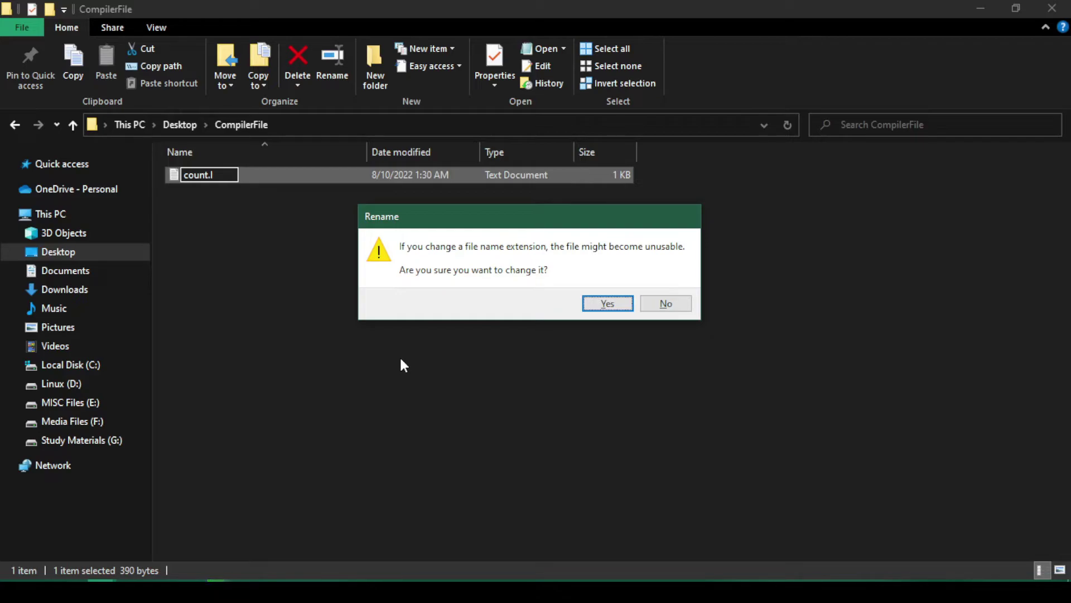
{"action": "key", "text": "Return"}
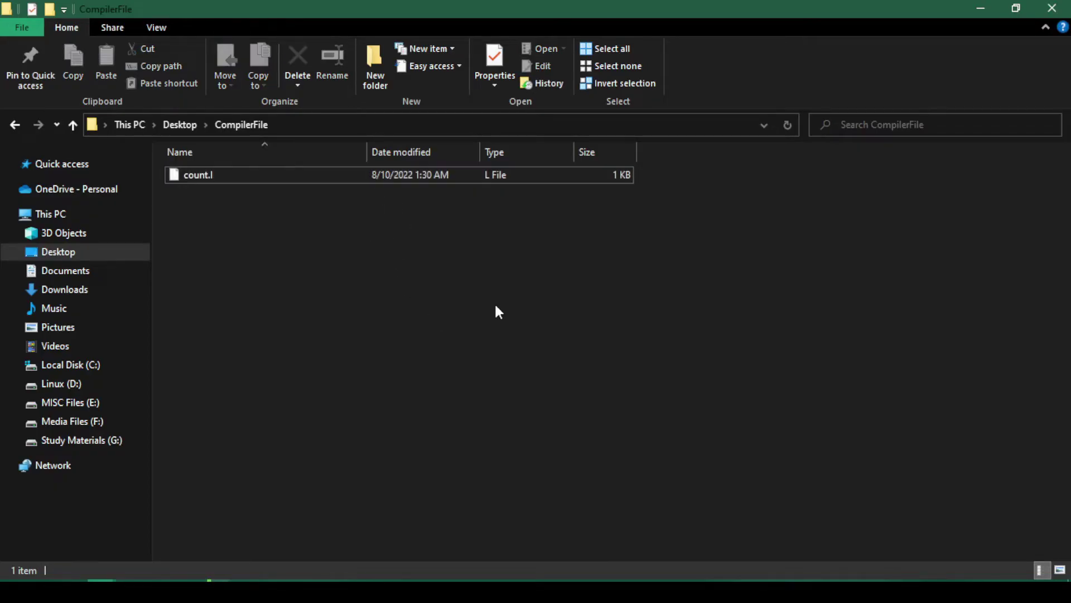
Open Command Prompt and change the working directory to the CompilerFile folder on the Desktop.
{"action": "key", "text": "super"}
{"action": "type", "text": "cmd"}
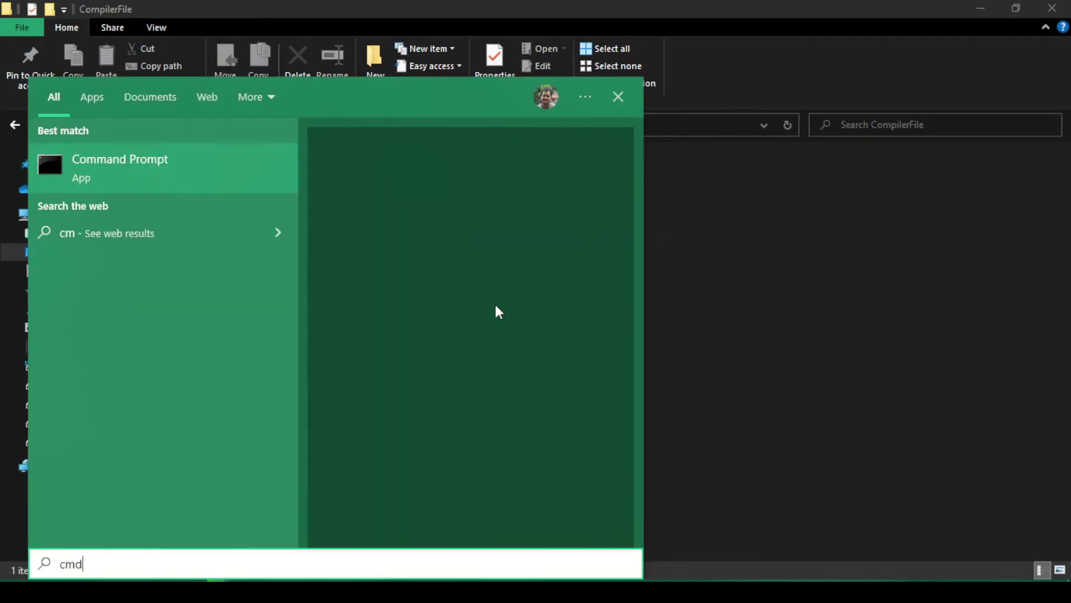
{"action": "key", "text": "Return"}
{"action": "type", "text": "cd De"}
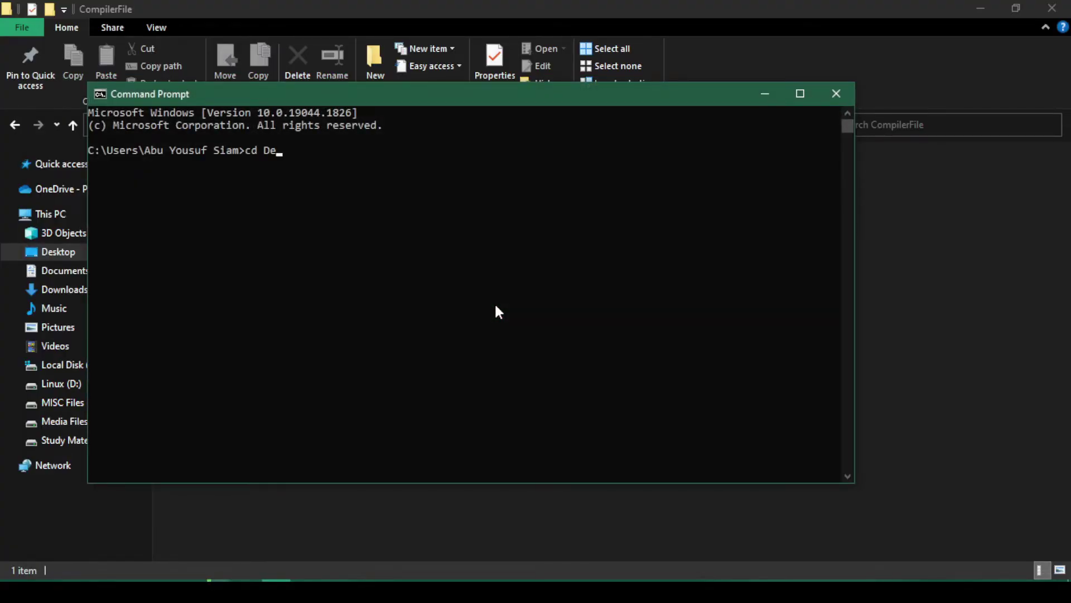
{"action": "key", "text": "Tab"}
{"action": "key", "text": "Return"}
{"action": "type", "text": "cd Co"}
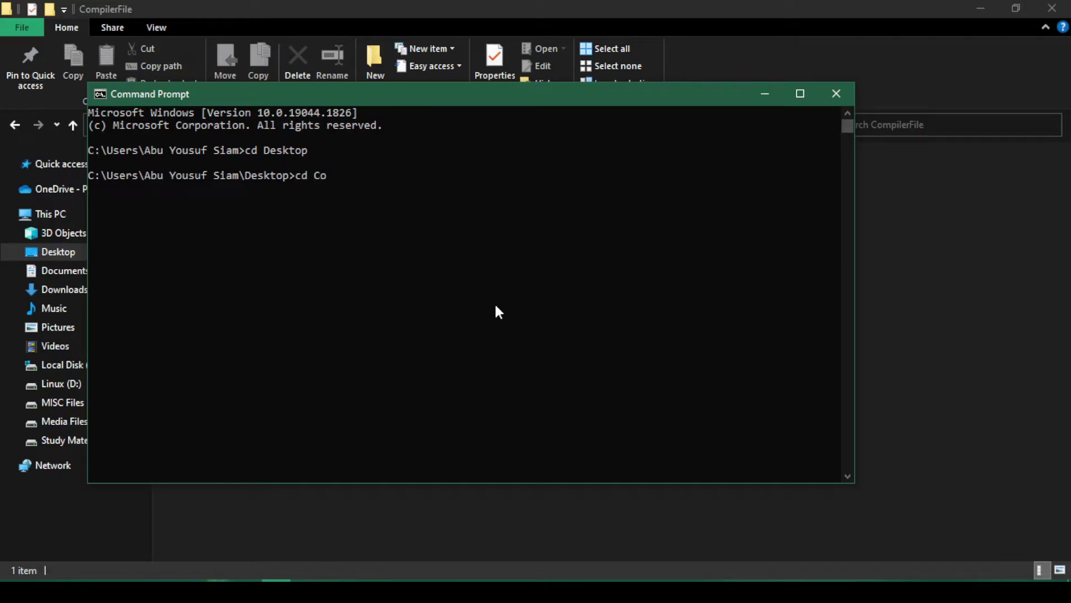
{"action": "key", "text": "Tab"}
{"action": "key", "text": "Return"}
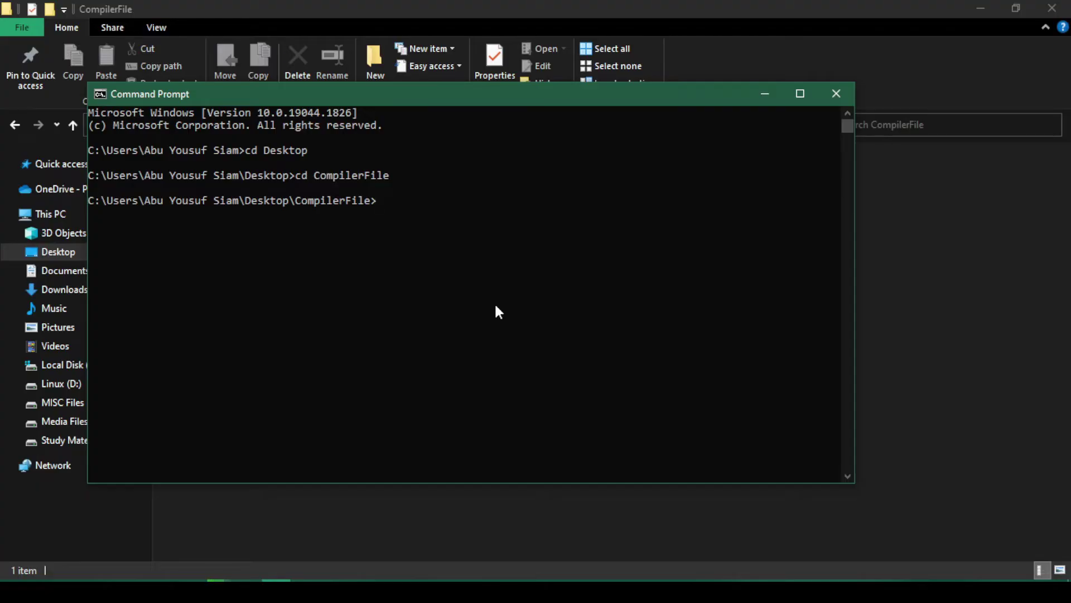
Run flex count.l and move the Command Prompt window aside to uncover the file list of the CompilerFile folder.
{"action": "type", "text": "flex count.l"}
{"action": "key", "text": "Return"}
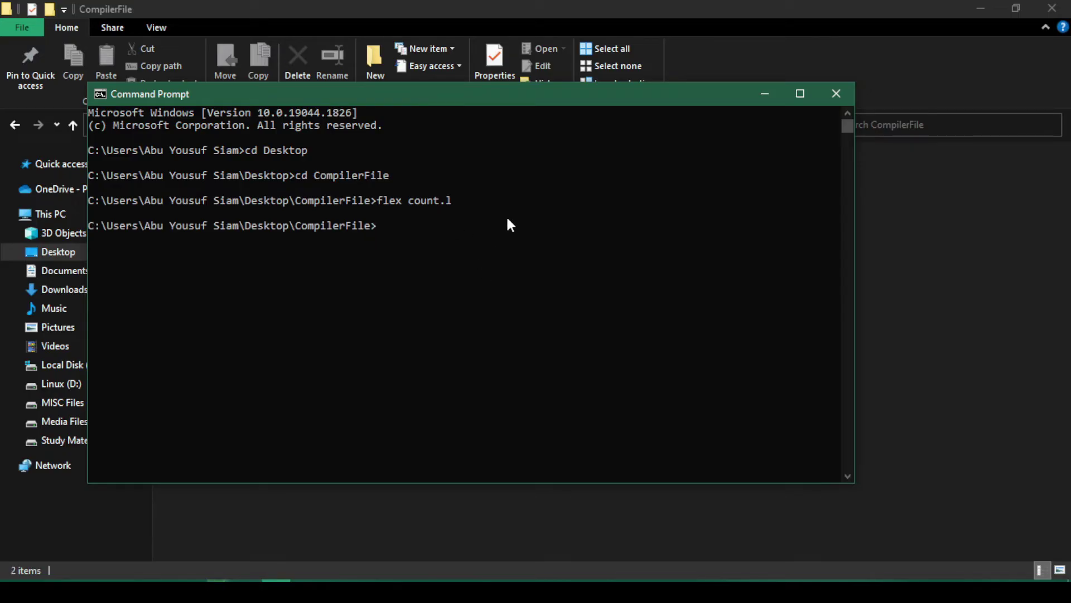
{"action": "left_click_drag", "start_coordinate": [496, 93], "coordinate": [700, 146]}
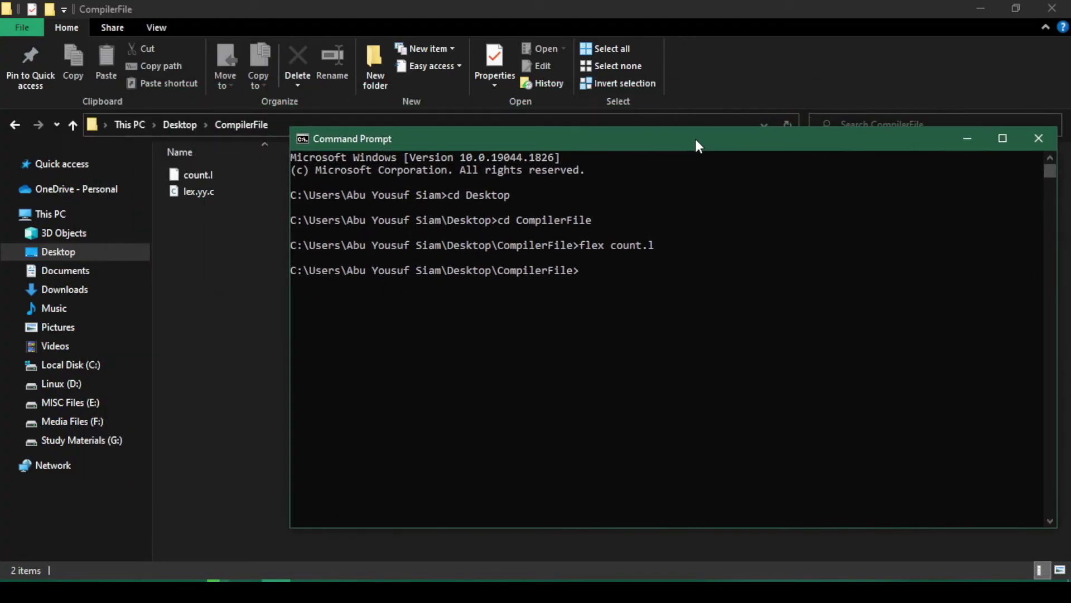
{"action": "left_click_drag", "start_coordinate": [312, 135], "coordinate": [493, 243]}
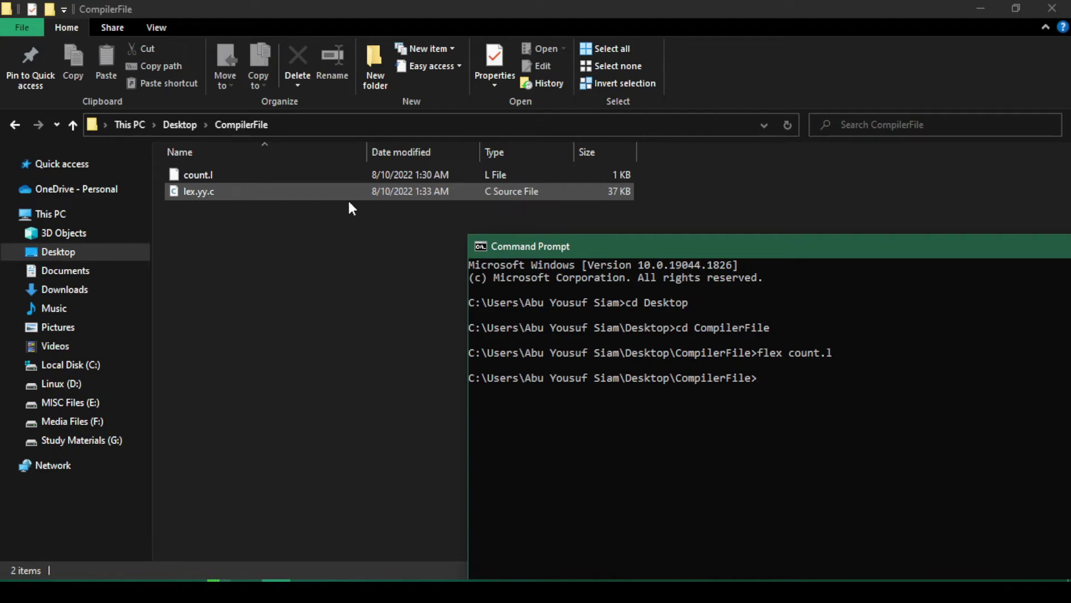
Bring the Command Prompt window back further into view and compile the generated scanner source with gcc lex.yy.c.
{"action": "left_click_drag", "start_coordinate": [585, 249], "coordinate": [492, 205]}
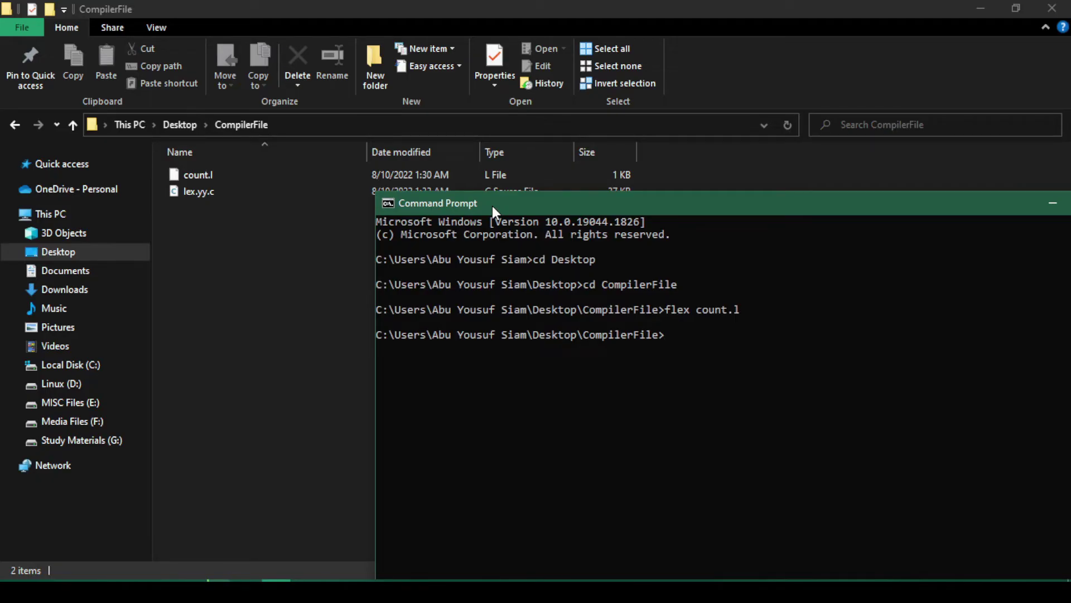
{"action": "type", "text": "gcc lex.yy.c"}
{"action": "key", "text": "Return"}
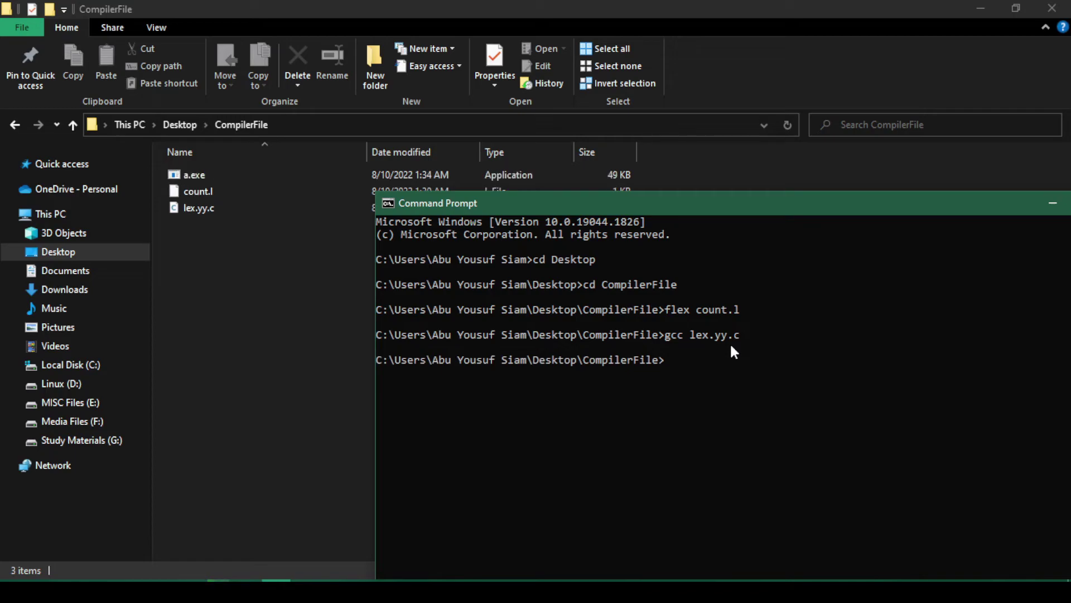